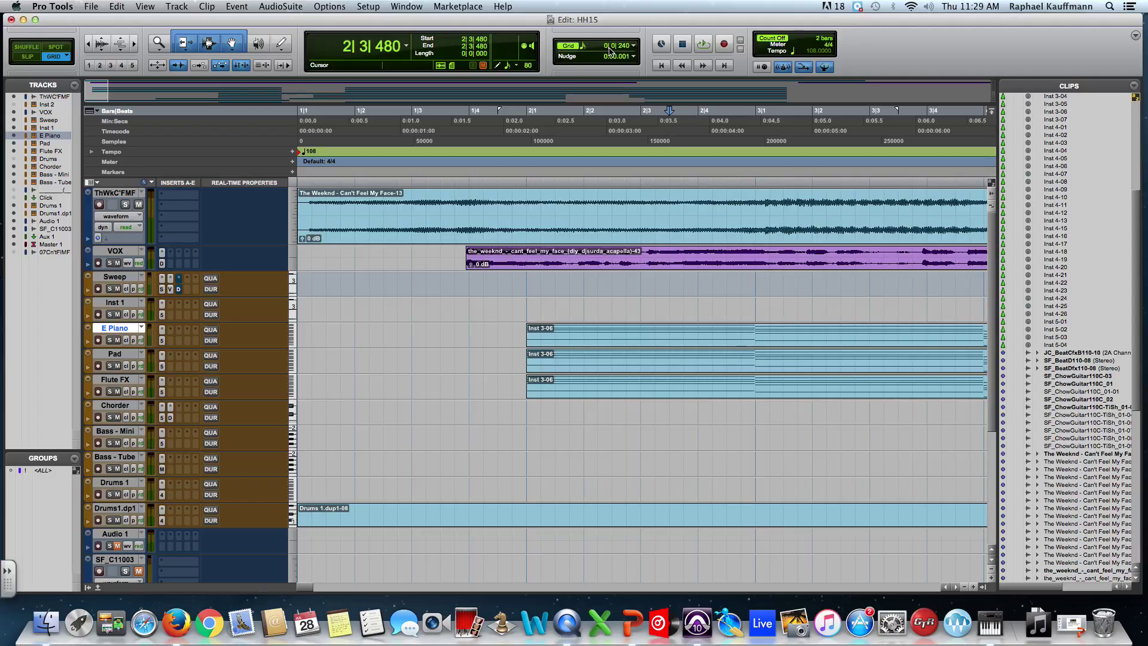
Step: Return to the session start, then select and deselect The Weeknd clip, leaving insertion at 1|3|720
key("Return")
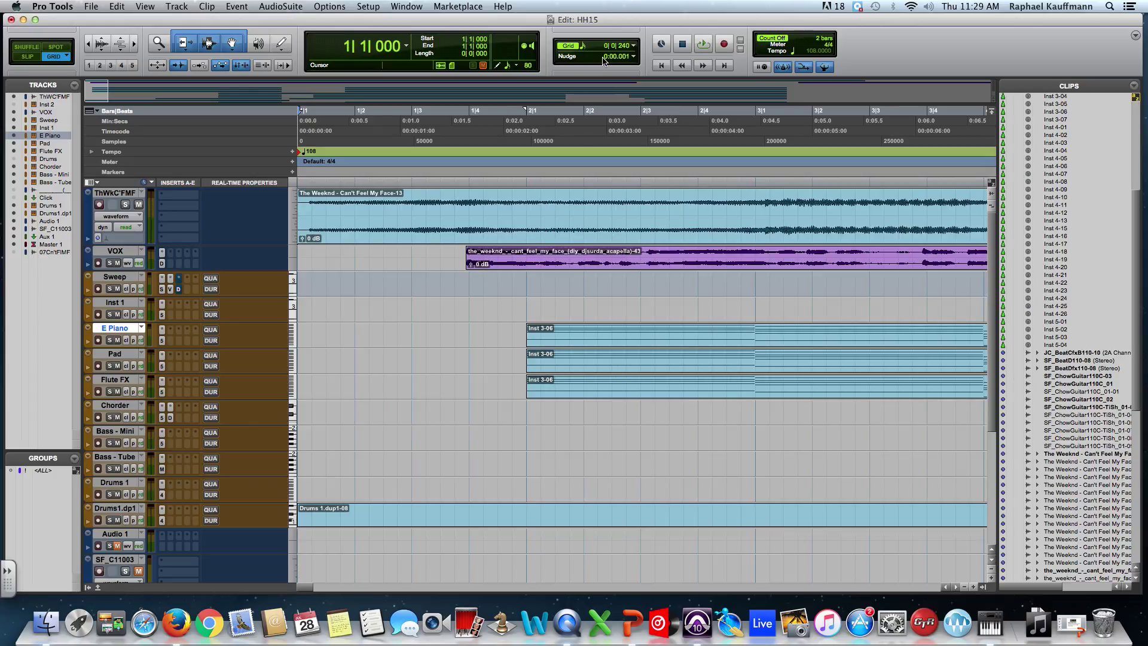
left_click(550, 192)
key("Return")
left_click(541, 223)
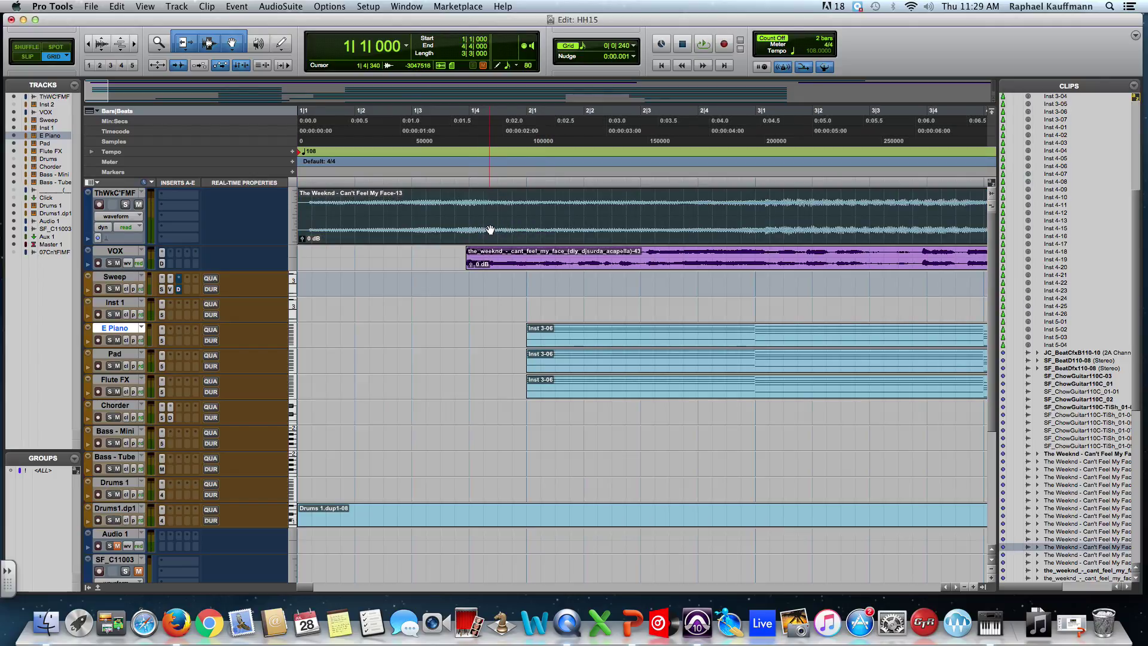
left_click(454, 282)
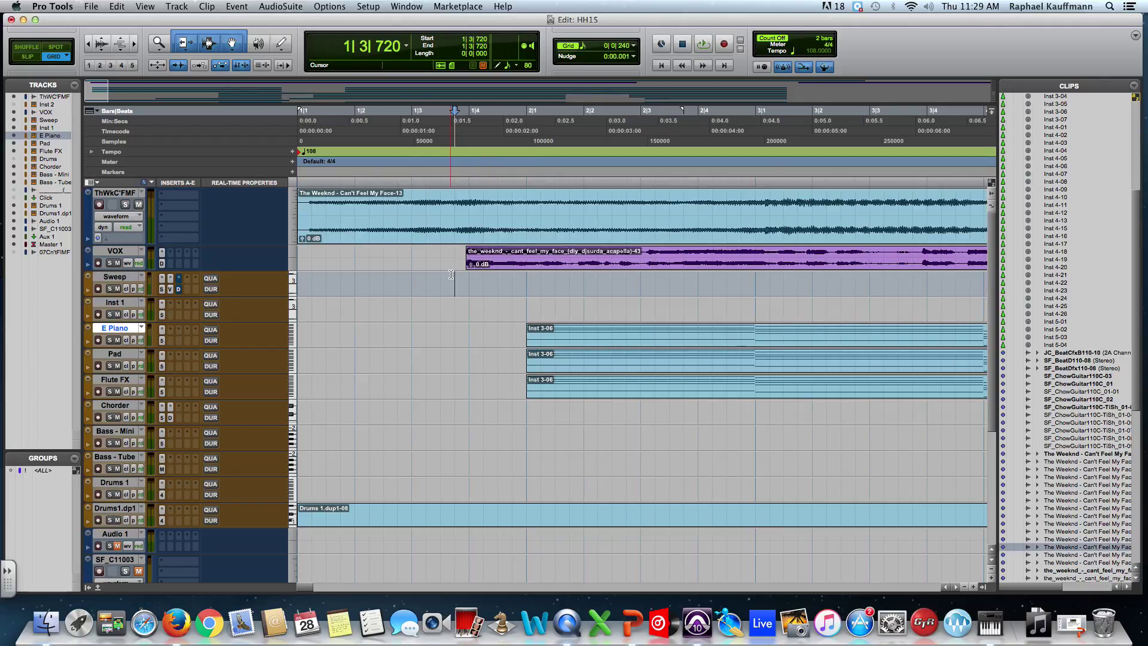
Step: Set the nudge value to Bars|Beats so it reads one beat (0|1|000)
left_click(633, 56)
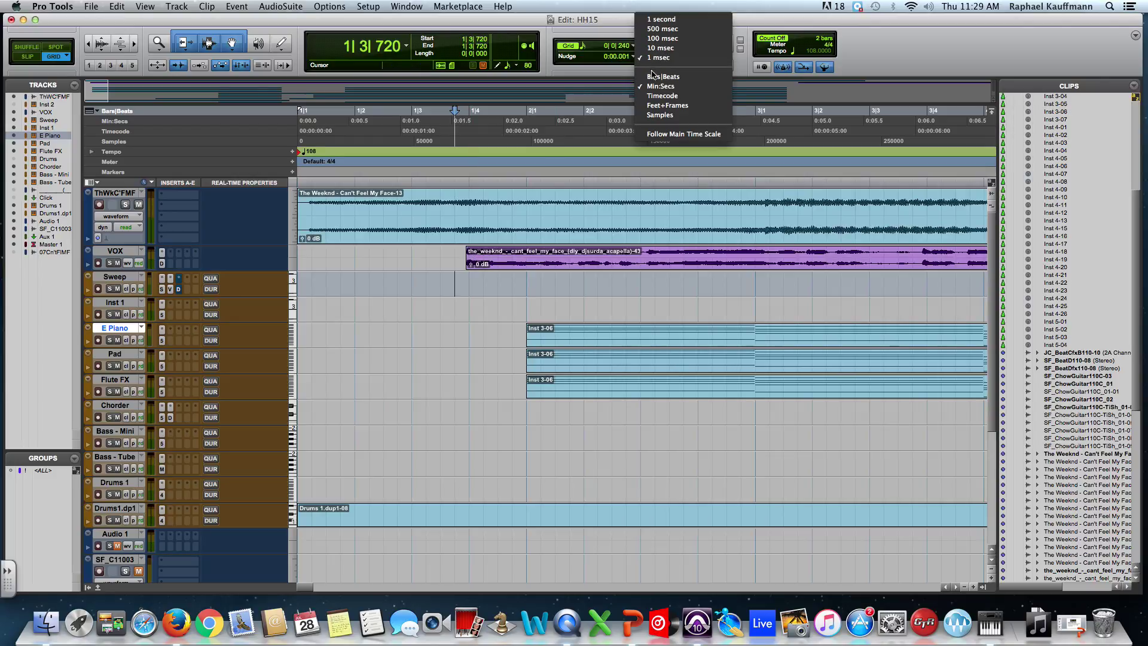
left_click(652, 76)
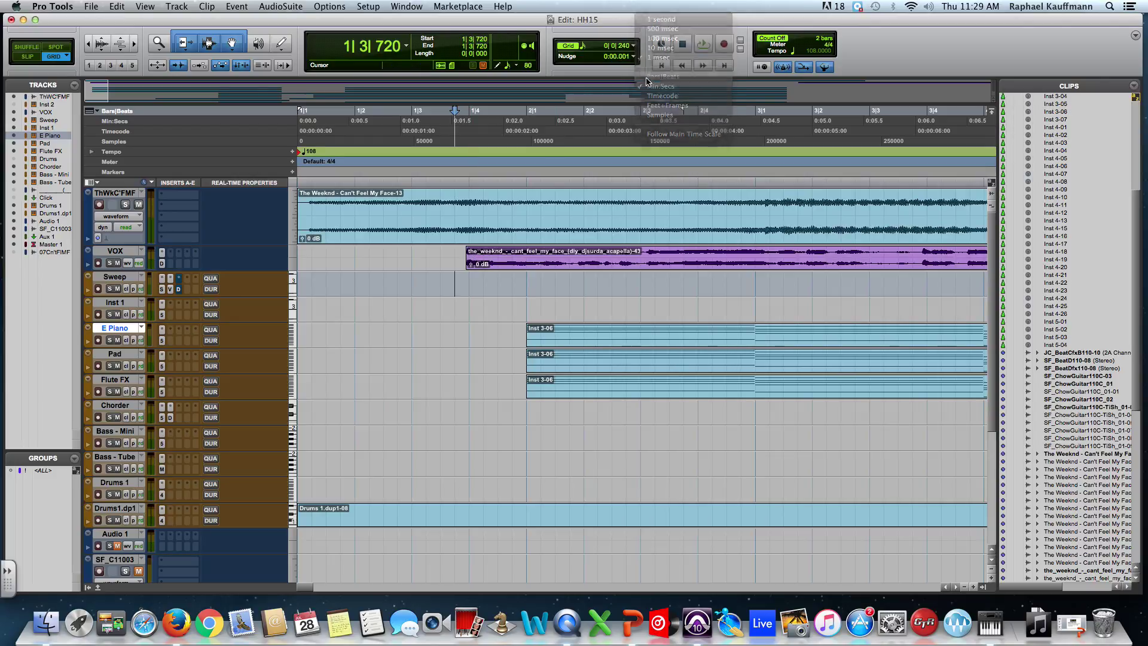
left_click(567, 47)
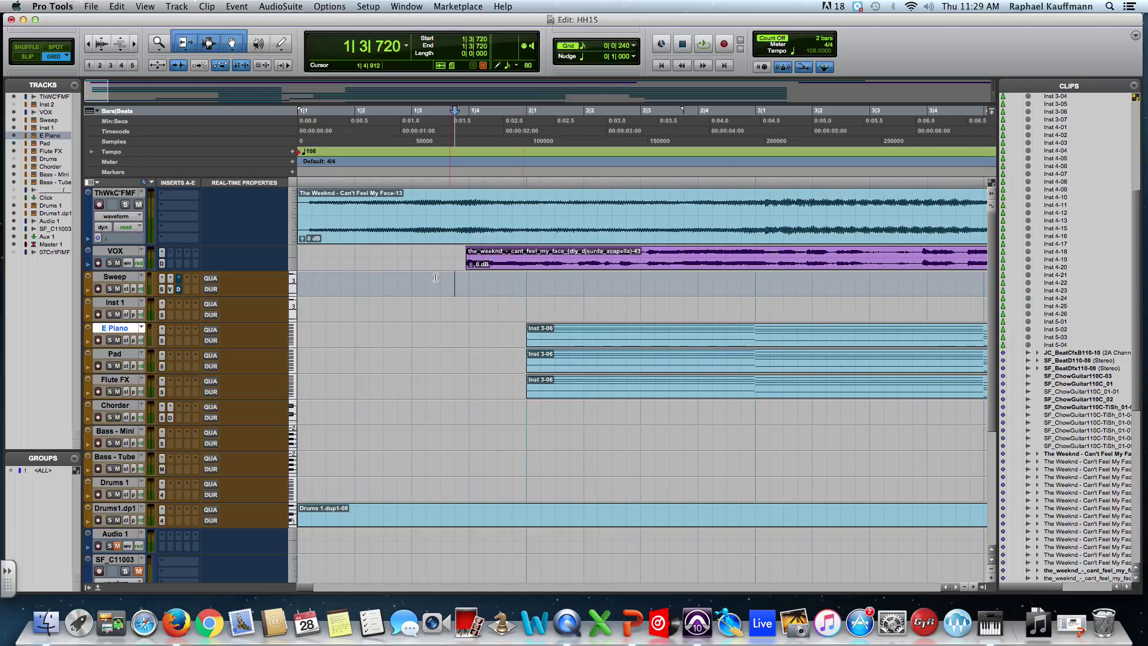
left_click_drag(412, 289, 465, 281)
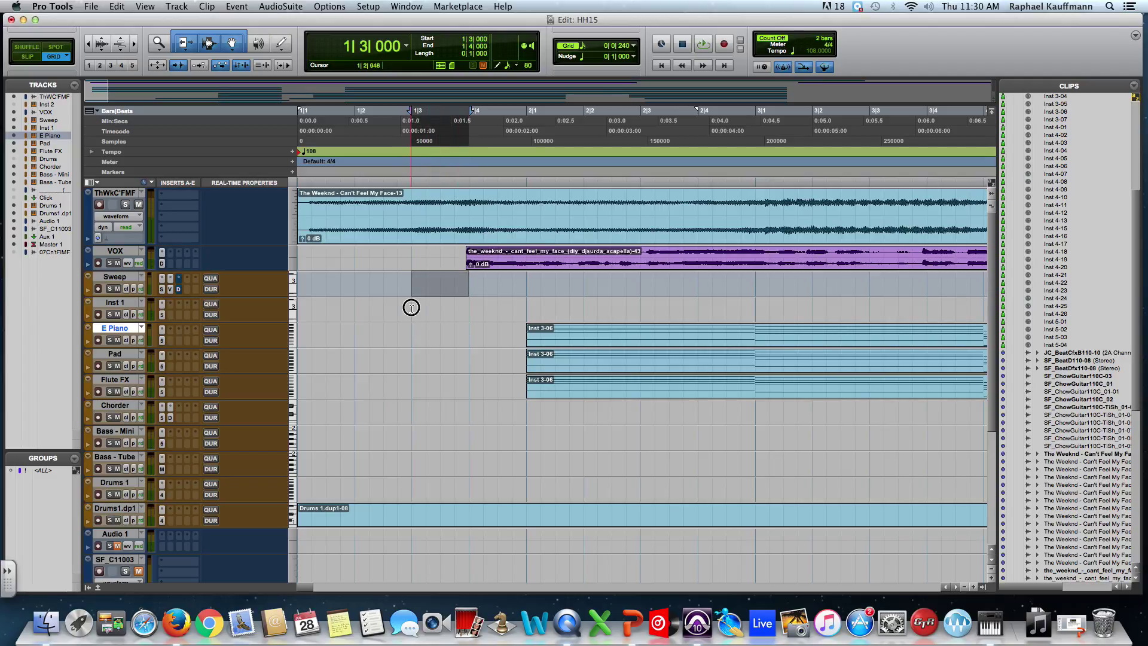
left_click_drag(412, 307, 465, 308)
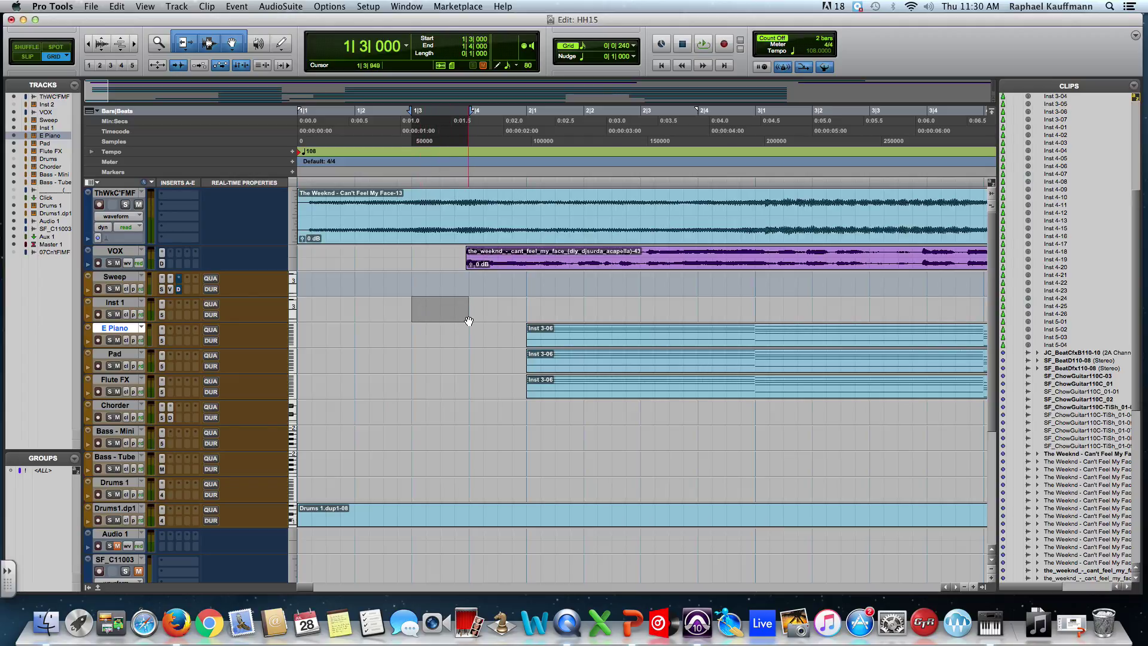
key("Return")
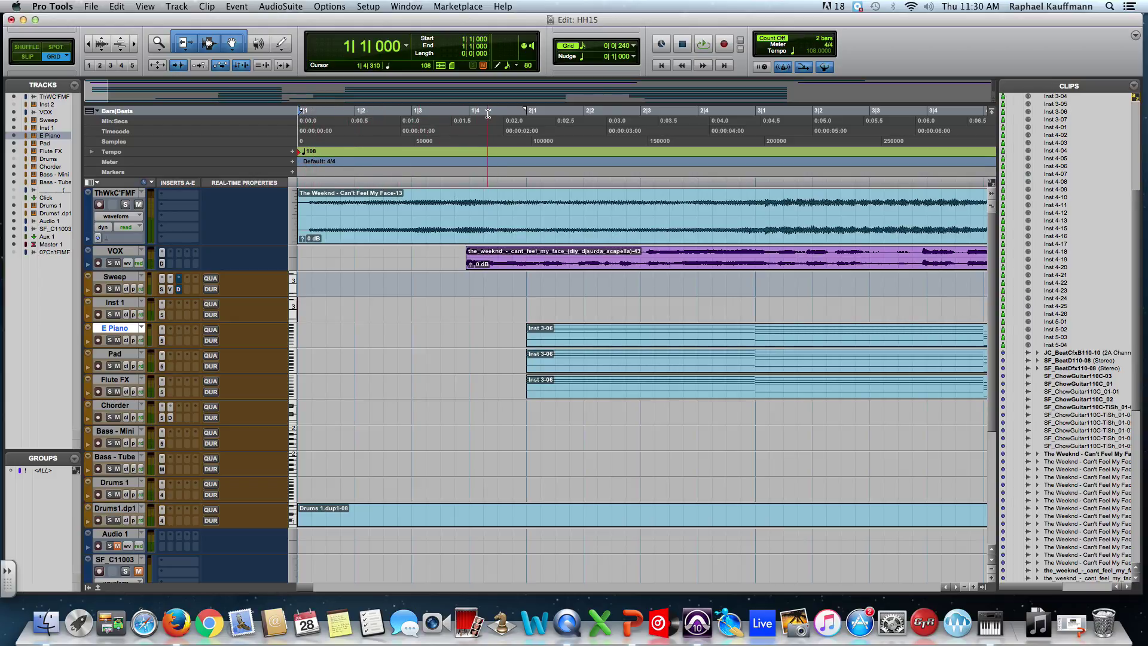
left_click(439, 308)
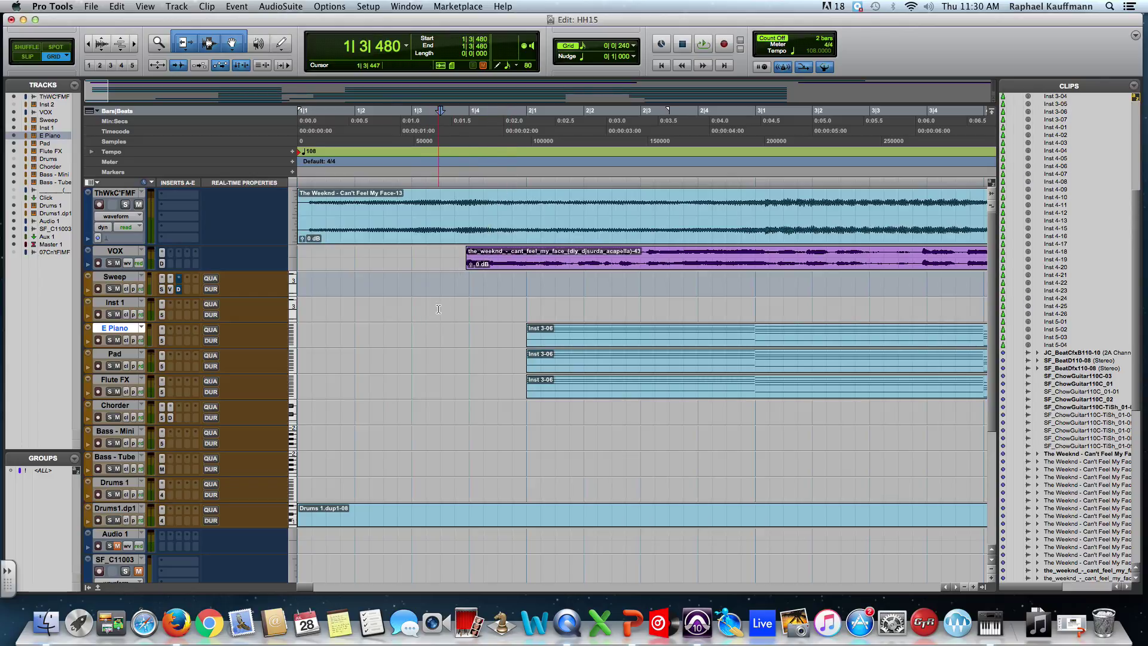
left_click(422, 308)
left_click(354, 308)
left_click(411, 304)
left_click(468, 303)
left_click(527, 310)
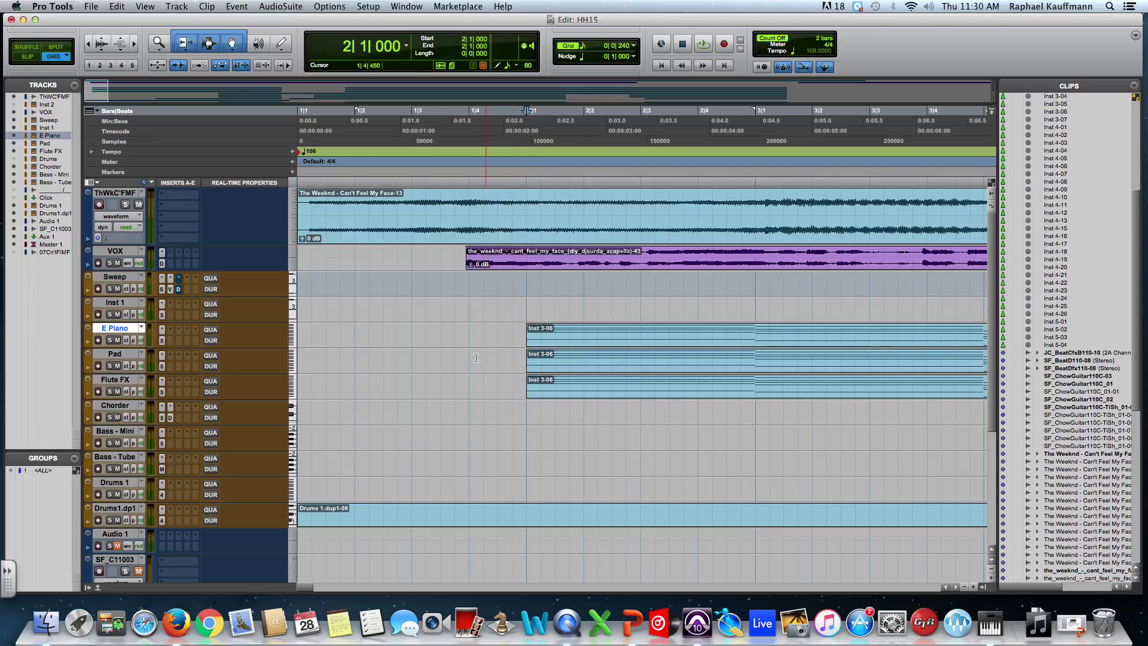
left_click(297, 309)
left_click(355, 307)
left_click(409, 307)
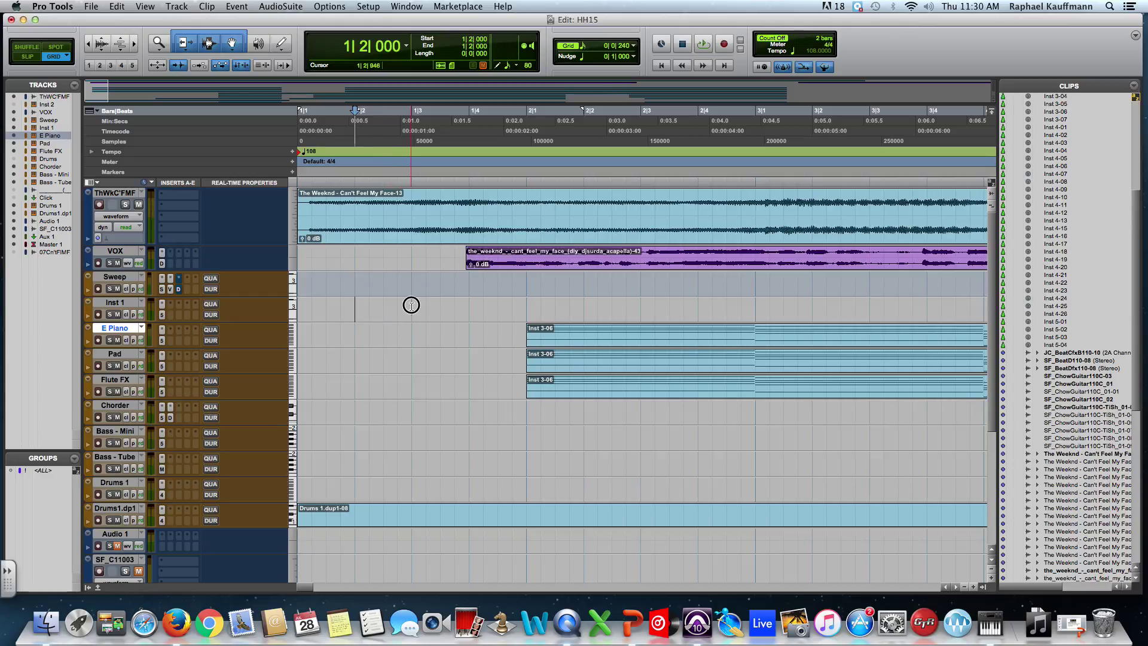
left_click(470, 310)
left_click(354, 303)
left_click(369, 308)
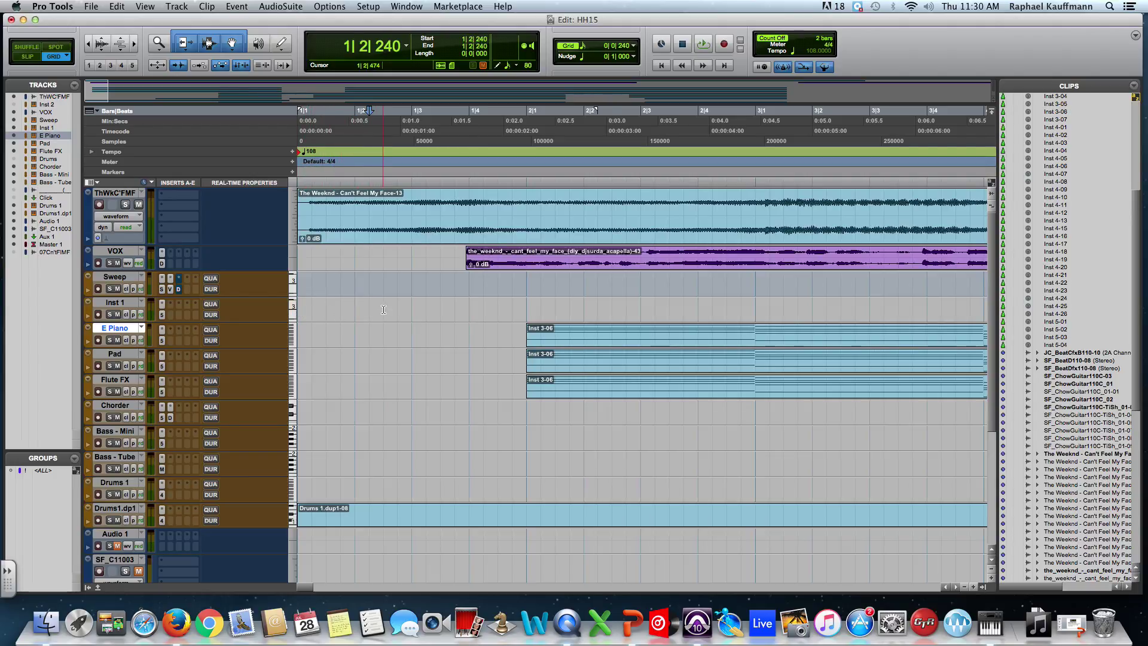
left_click(383, 309)
left_click(396, 309)
left_click(411, 309)
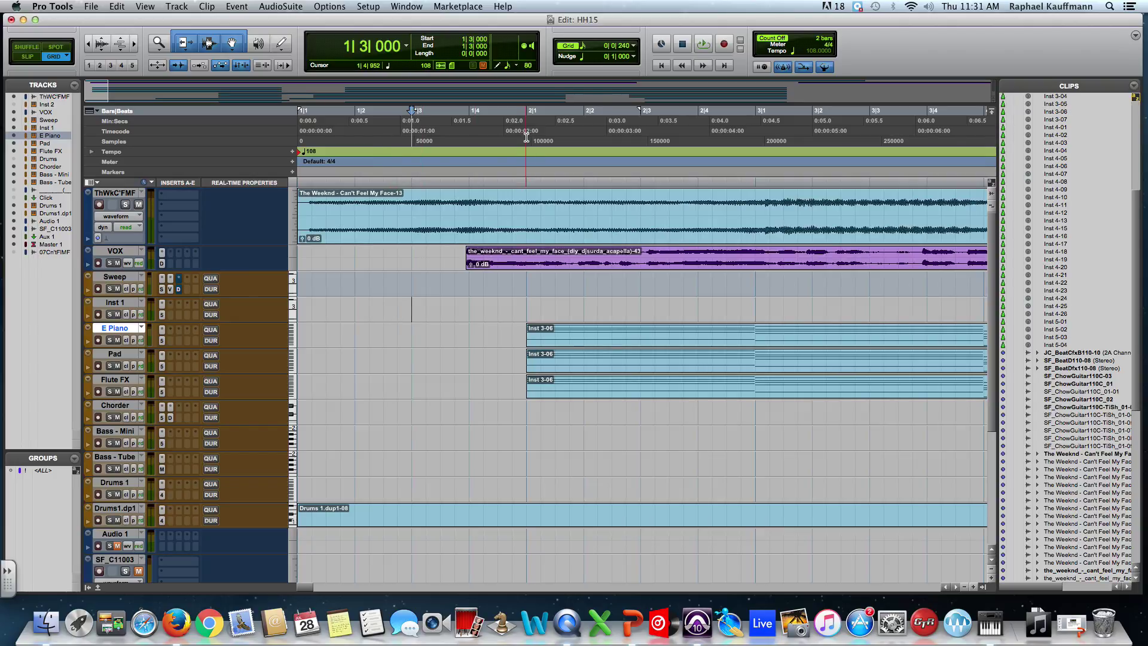
Step: Look through the grid value list, then drag a time range from the bar start on Inst 1
left_click(584, 49)
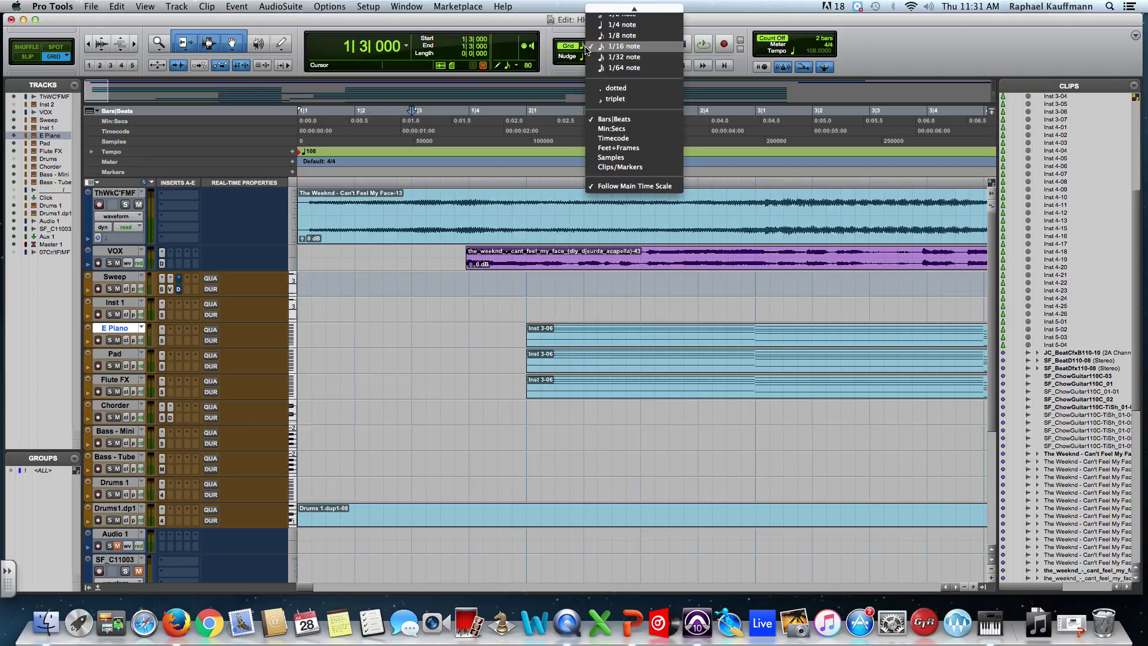
left_click(585, 48)
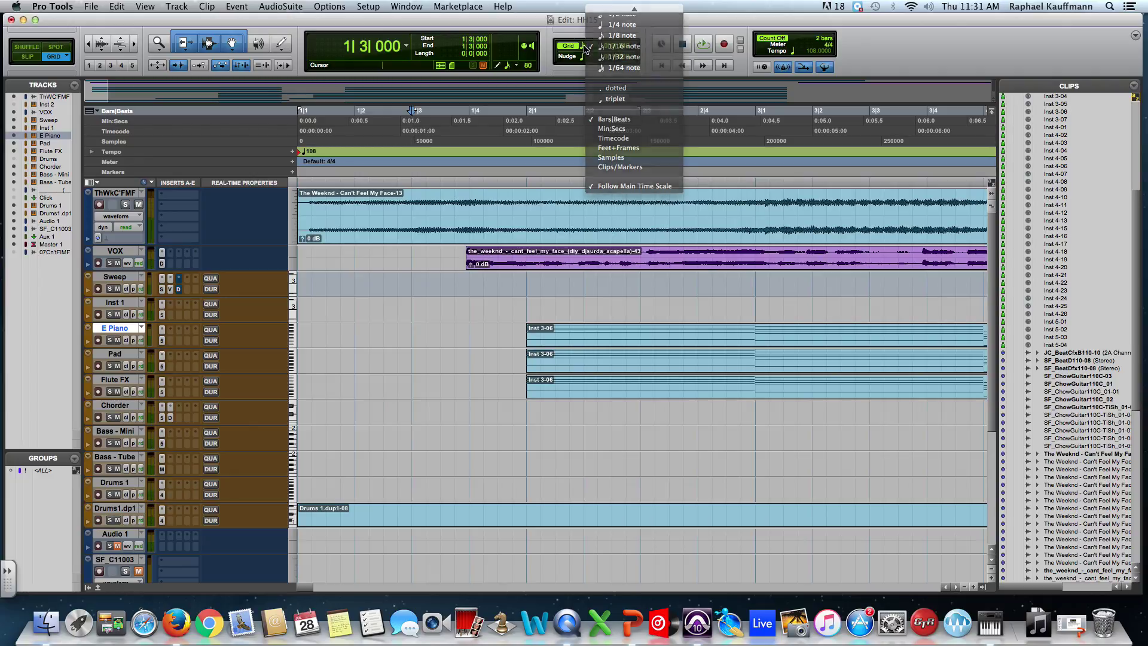
left_click(584, 48)
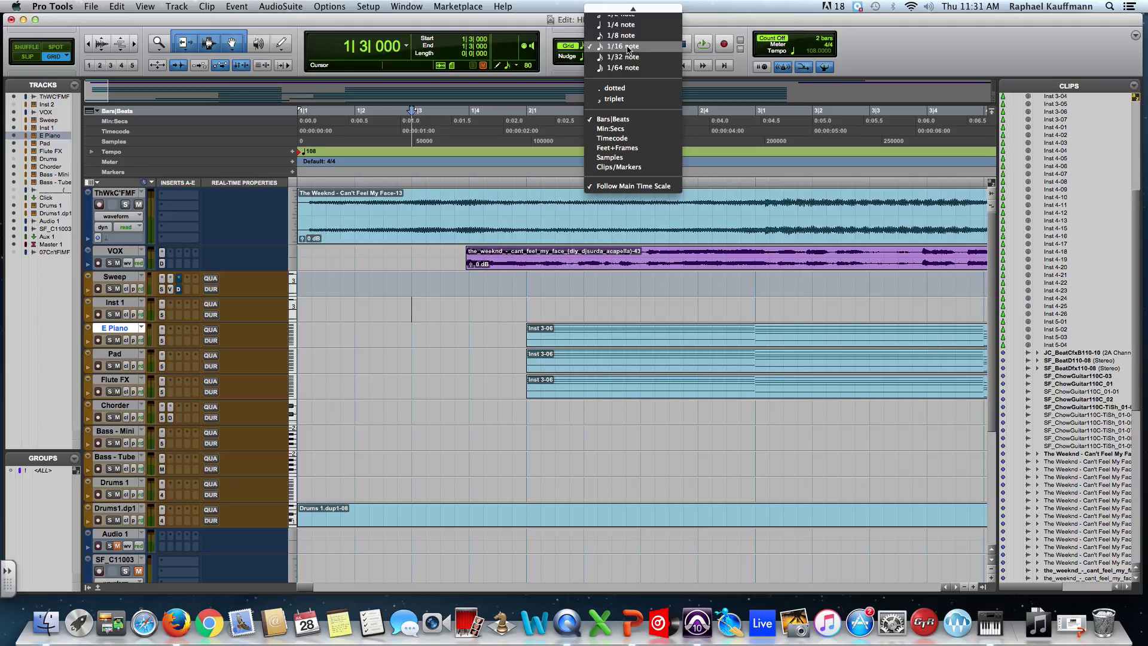
left_click(417, 326)
left_click_drag(299, 304, 525, 303)
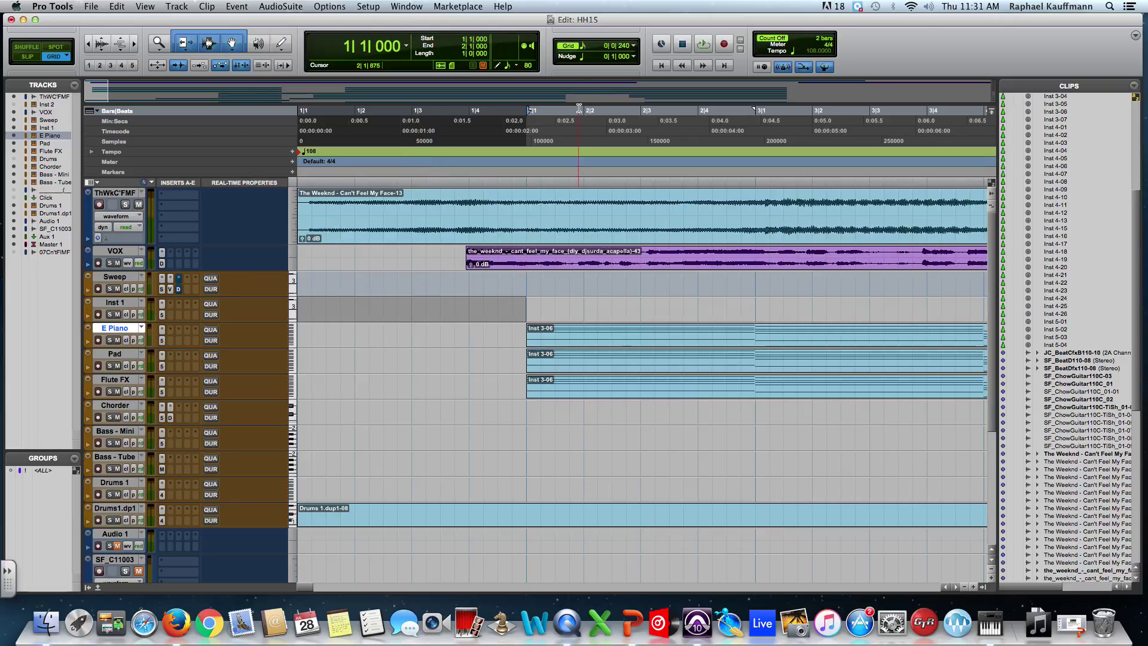
left_click(587, 50)
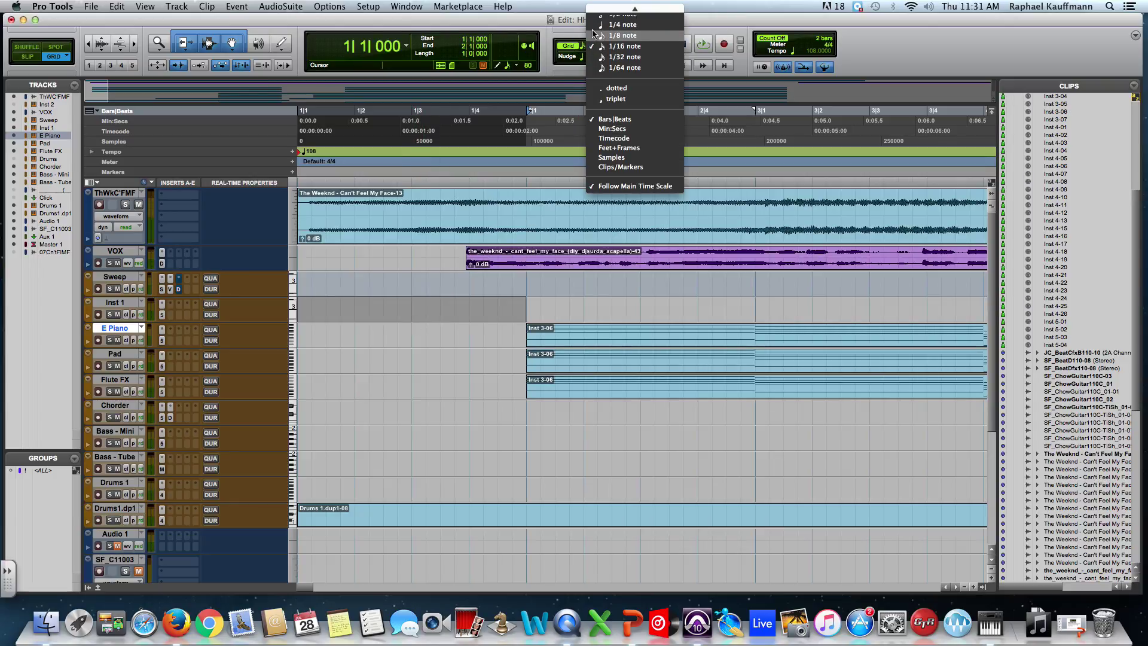
Step: Set the grid value to 1 bar and zoom the timeline out to show more bars
left_click(598, 24)
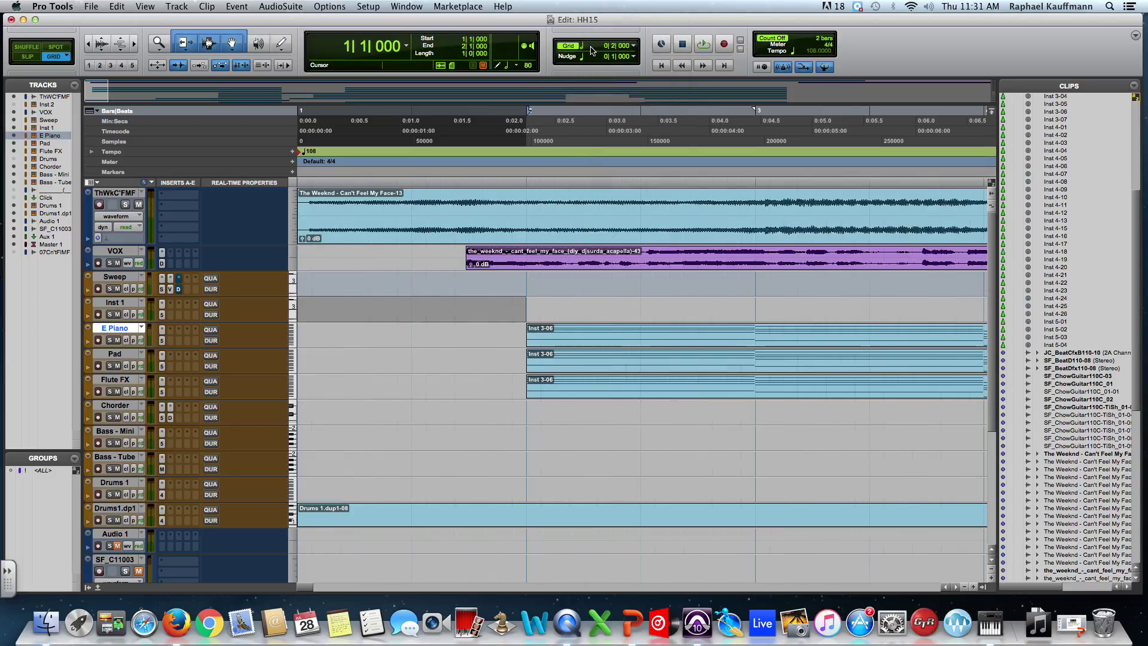
left_click(585, 48)
left_click(590, 37)
key("super+bracketleft")
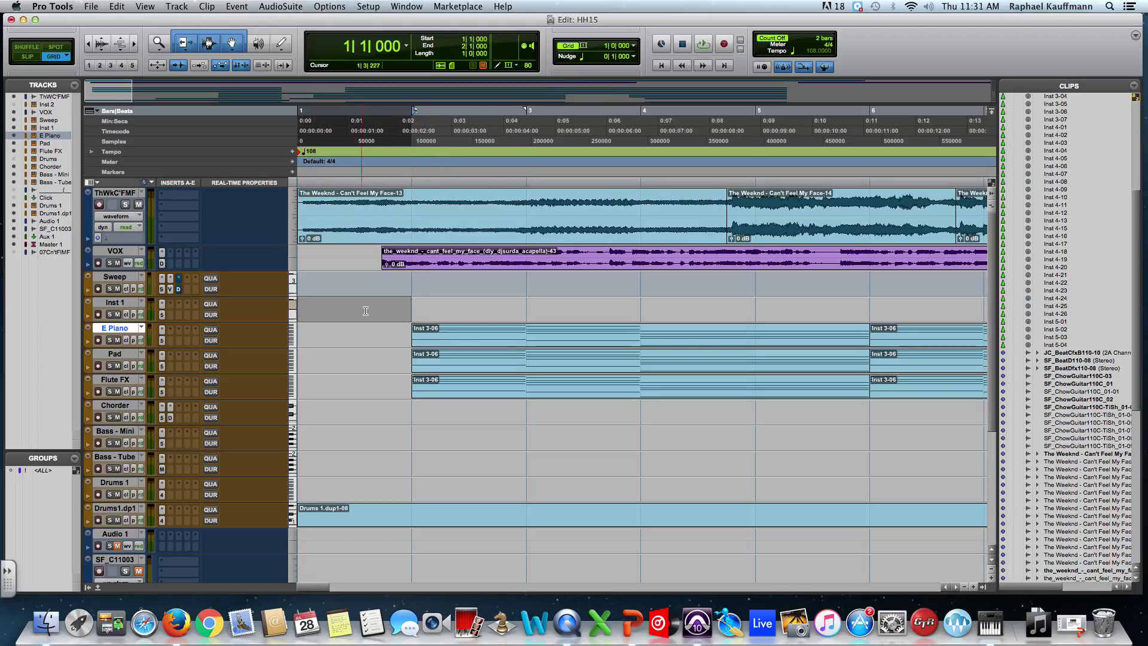
Step: Step the grid down through 1/2, 1/4 and 1/8 note, keeping nudge at one beat
left_click(584, 47)
left_click(601, 57)
left_click(586, 48)
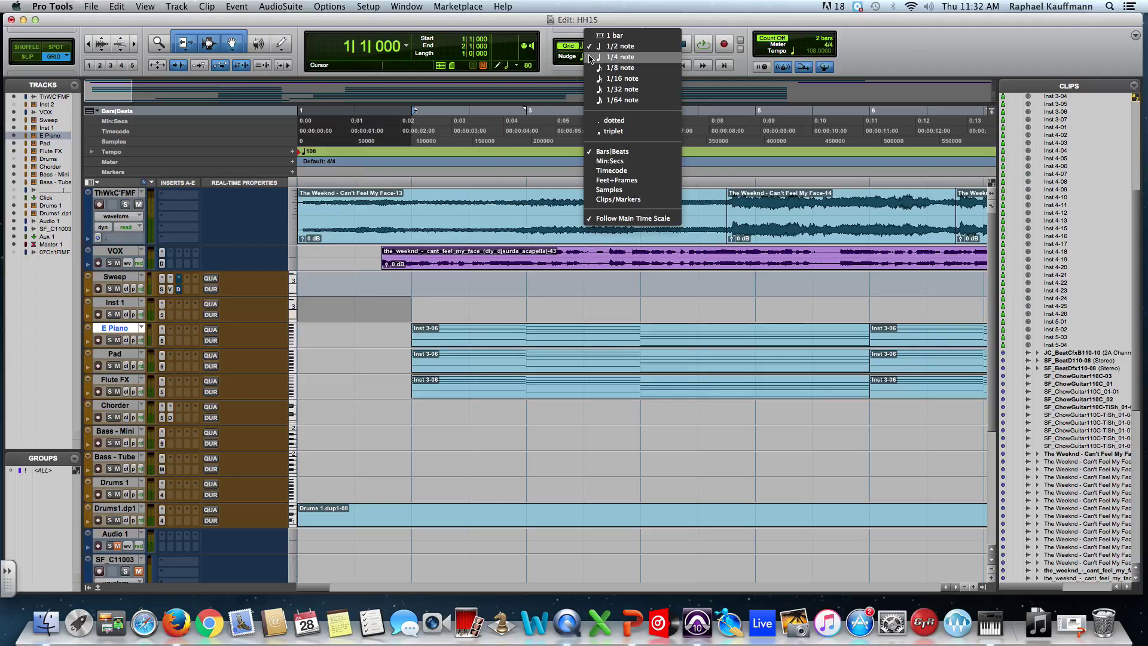
left_click(590, 57)
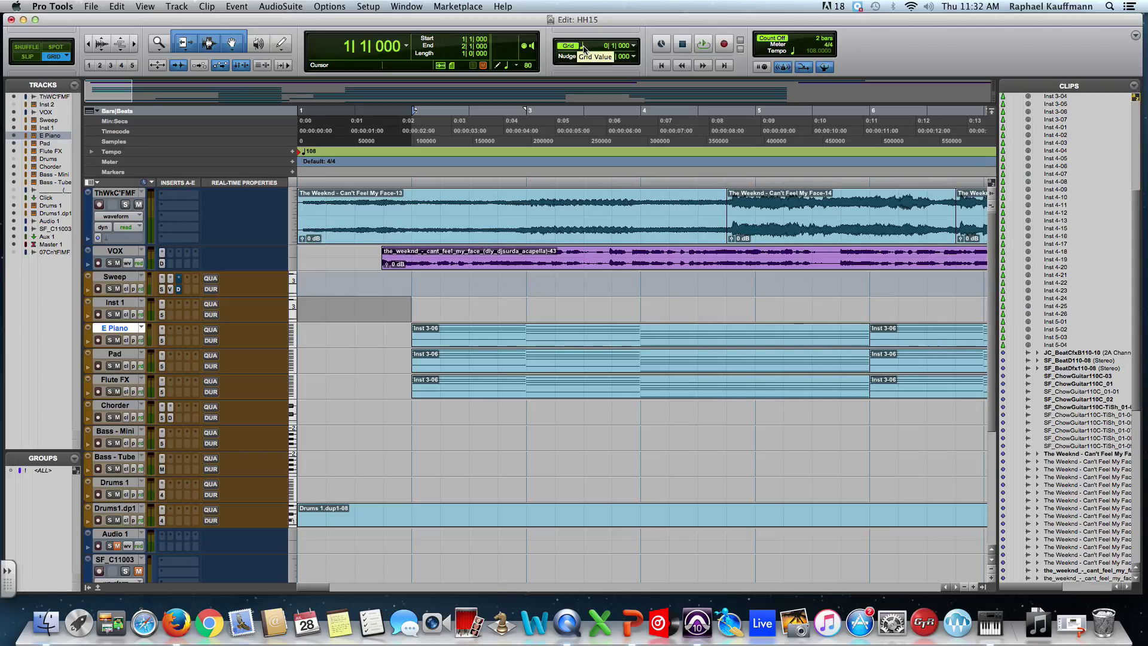
left_click(584, 49)
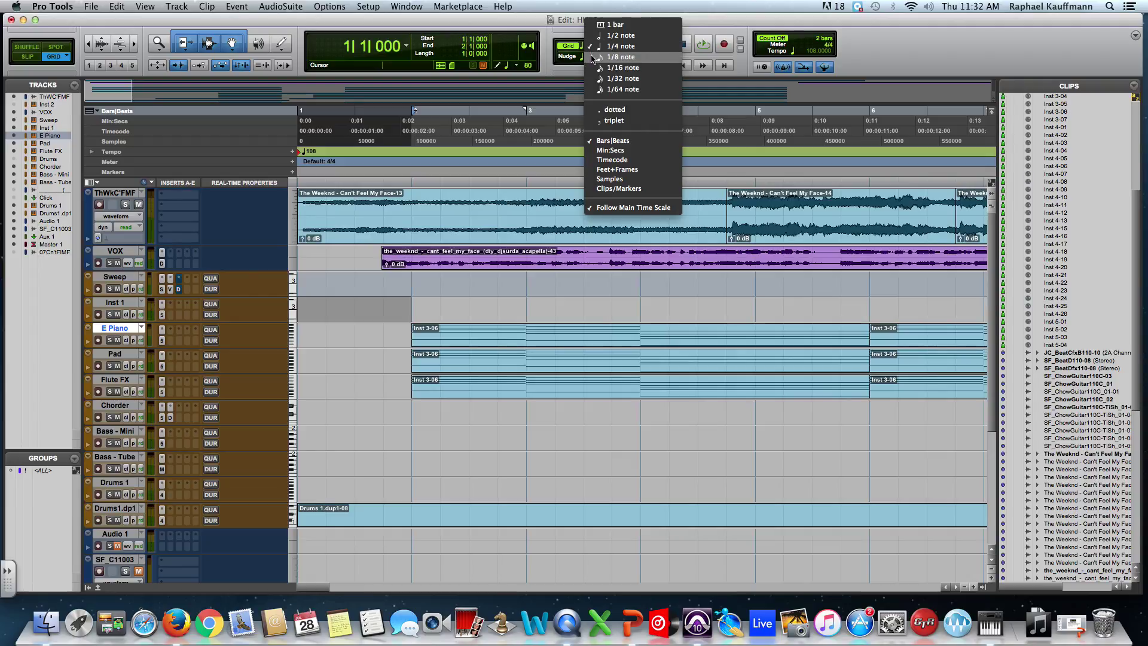
left_click(620, 57)
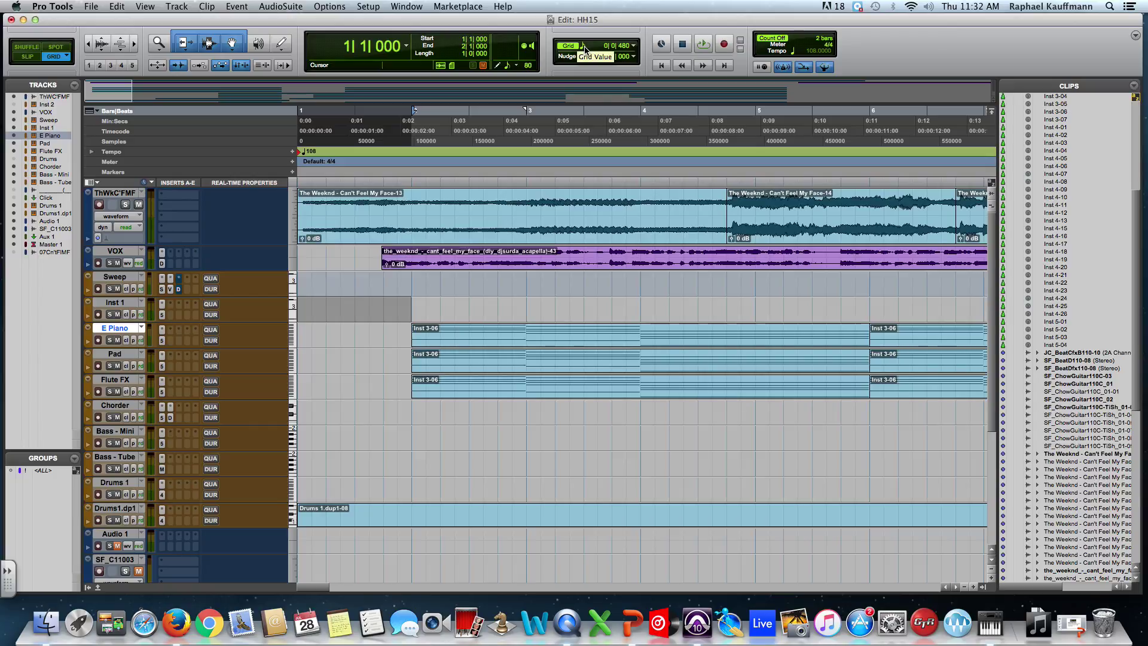
left_click(605, 56)
left_click(604, 58)
Step: Set the grid to 1/32 then 1/64 note and zoom in near the session start
left_click(584, 48)
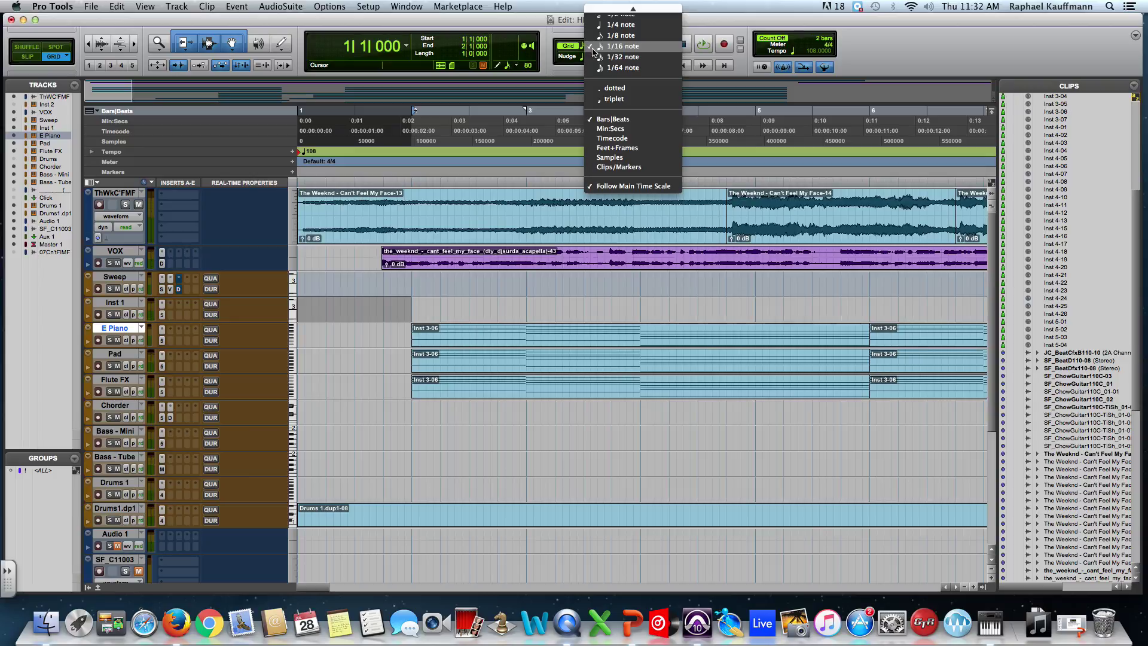
left_click(589, 58)
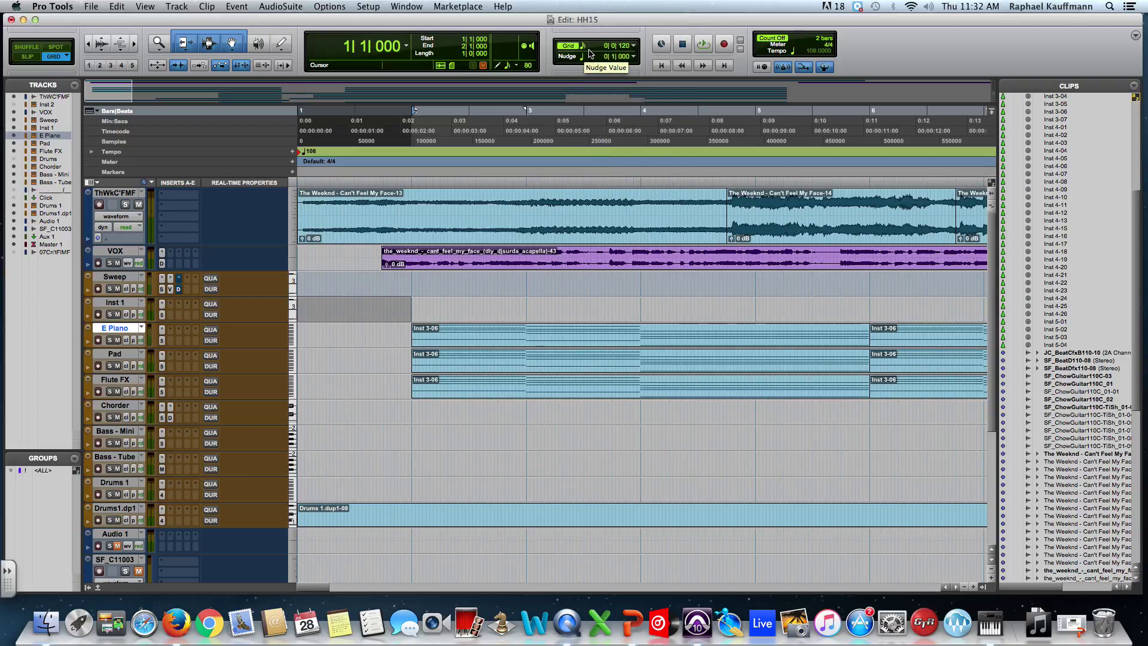
left_click(583, 48)
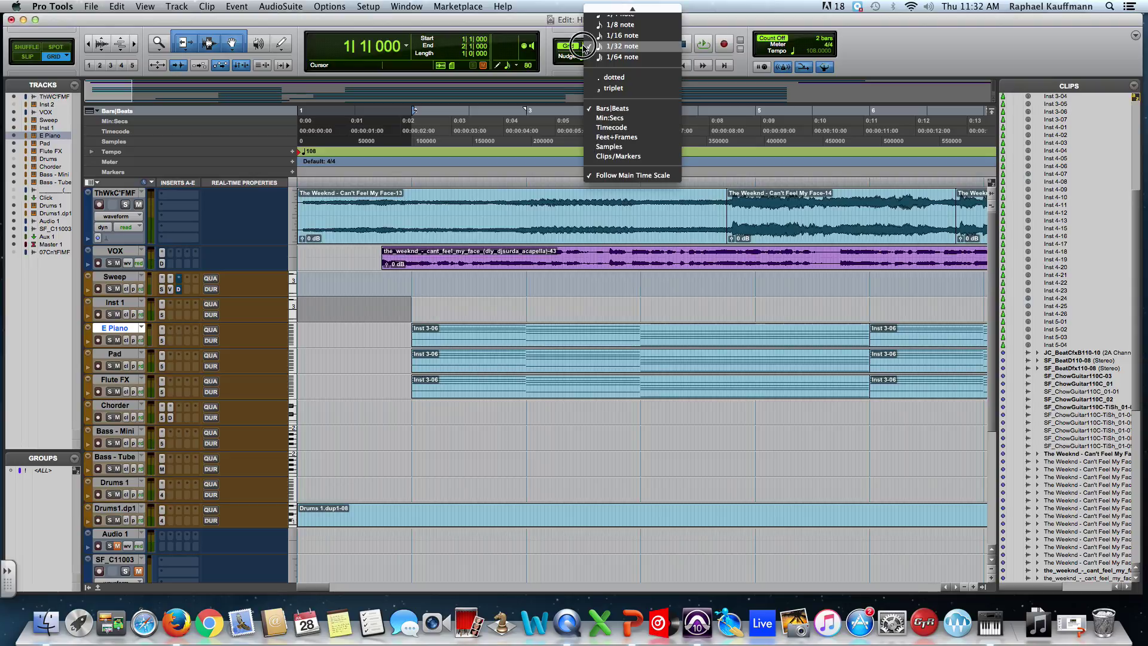
left_click(588, 58)
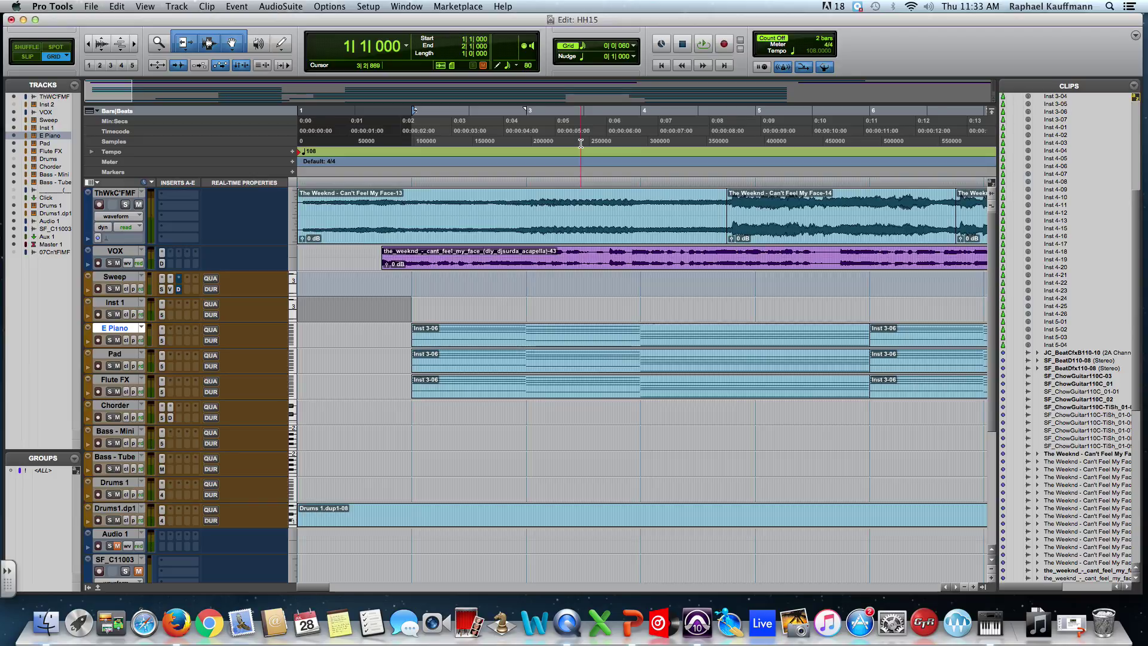
key("super+bracketright")
key("super+bracketright")
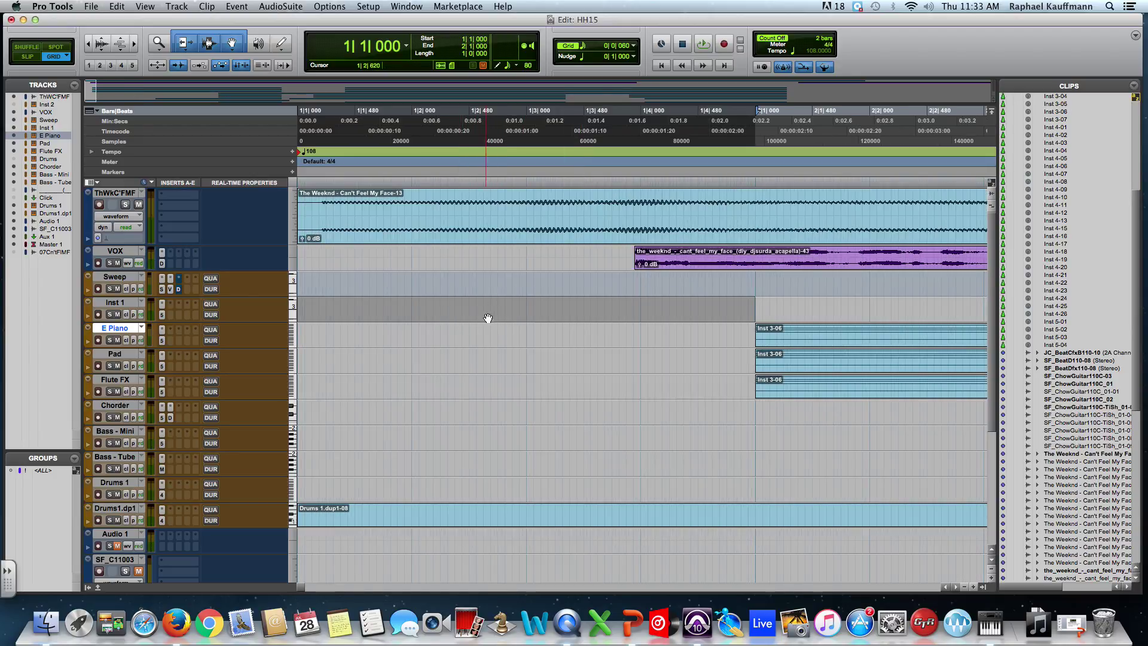
Step: Select the VOX acapella clip, make the VOX track medium height, and zoom in closely
left_click(453, 318)
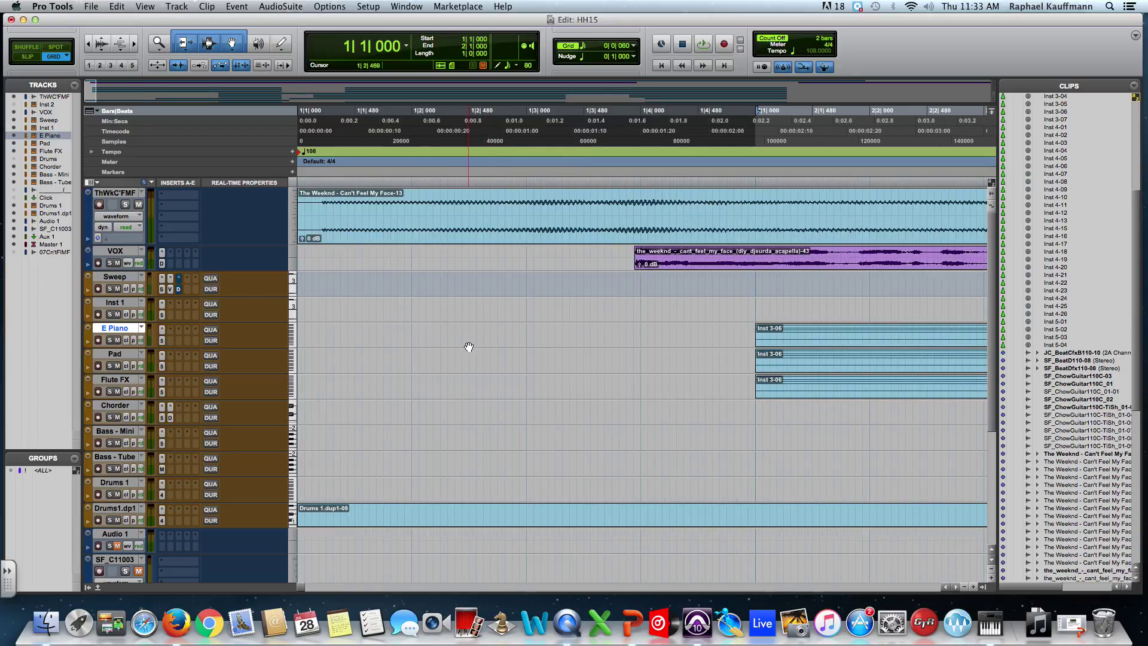
left_click(673, 265)
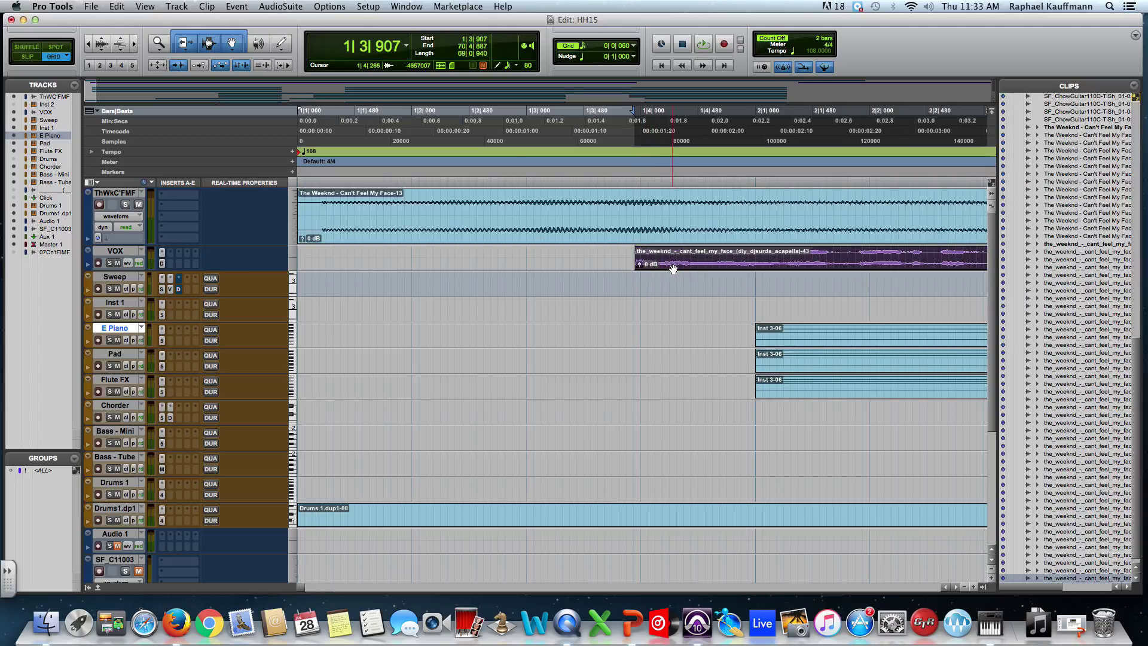
left_click(288, 257)
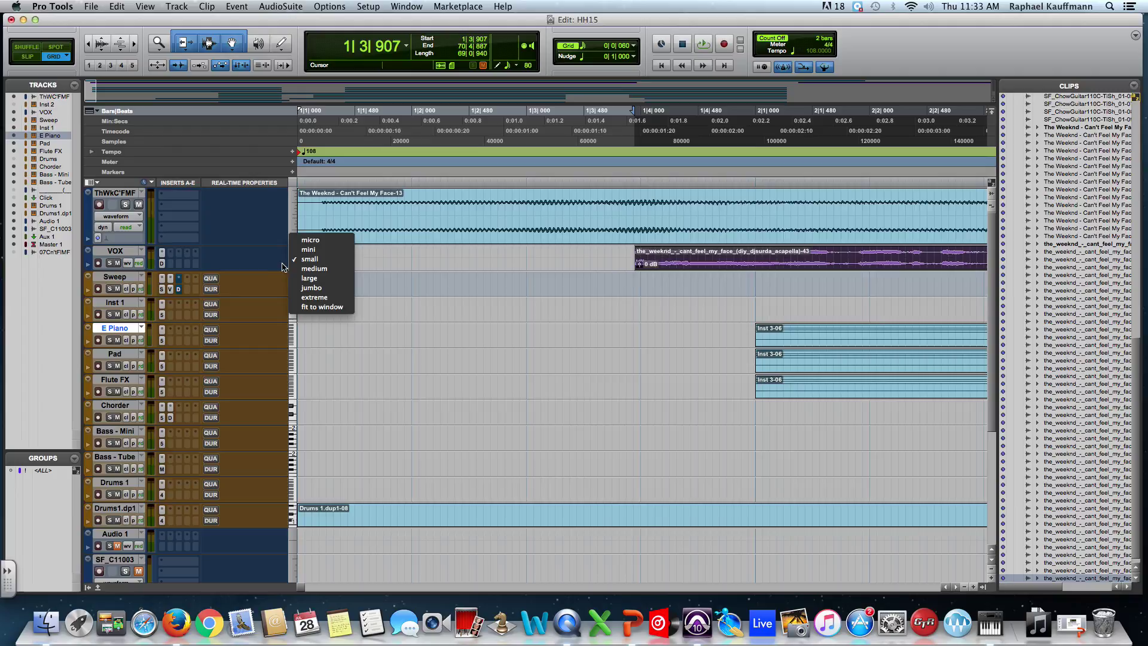
left_click(296, 269)
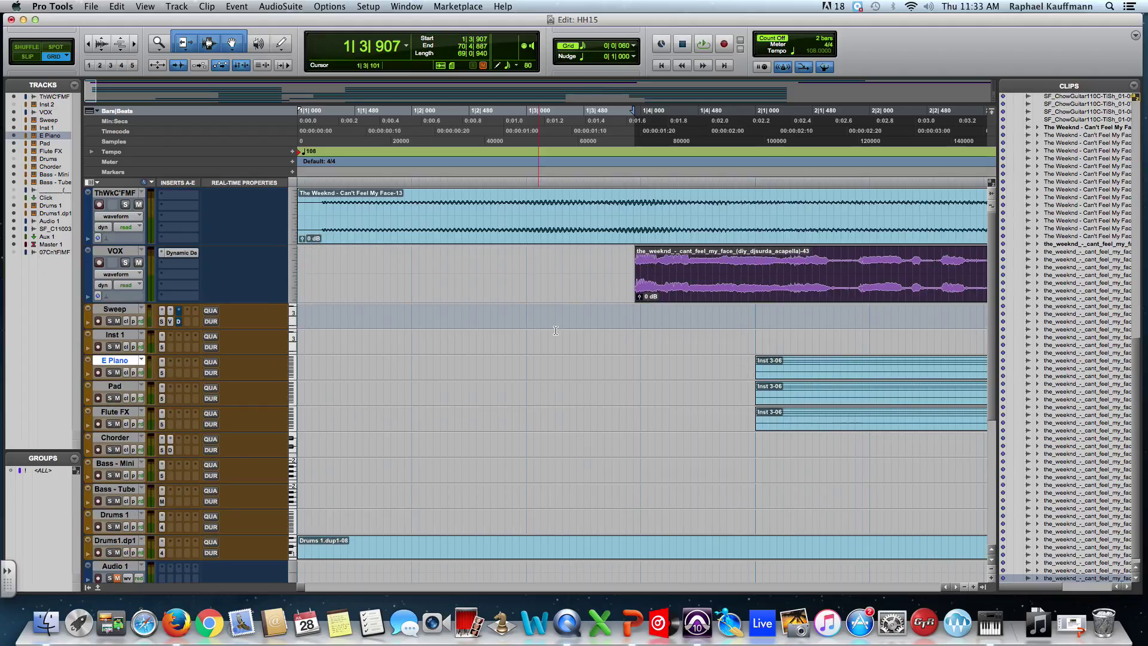
key("super+bracketright")
key("super+bracketright")
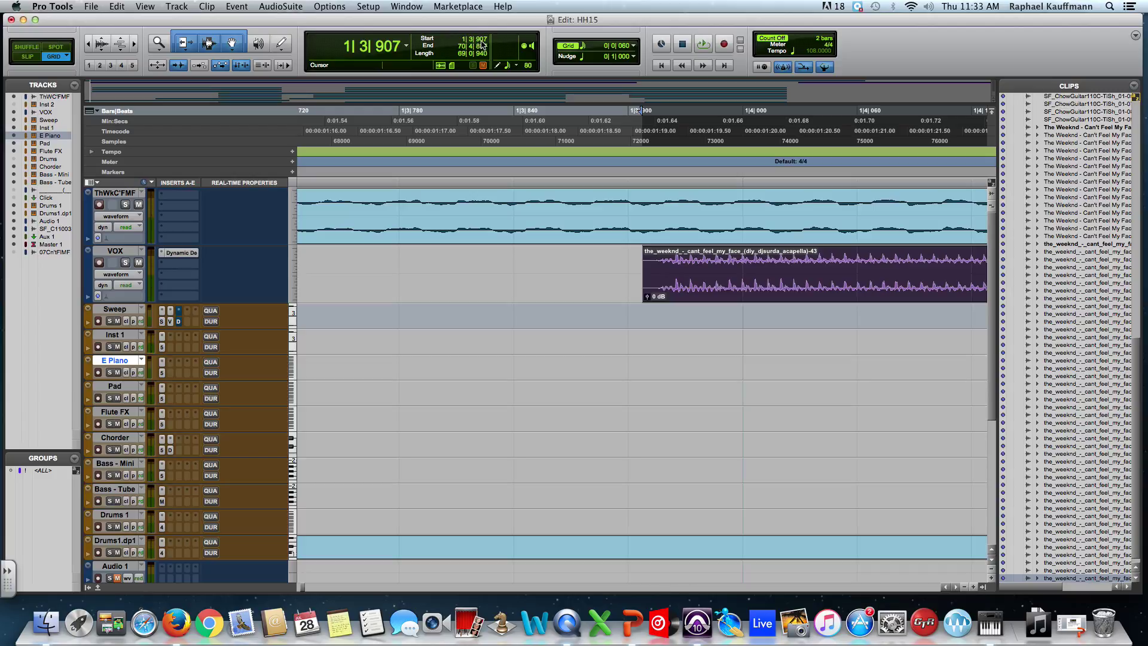
Step: Toggle from Slip back to Grid mode, zoom out to the Inst clips, and choose a 1/16-note grid
left_click(34, 58)
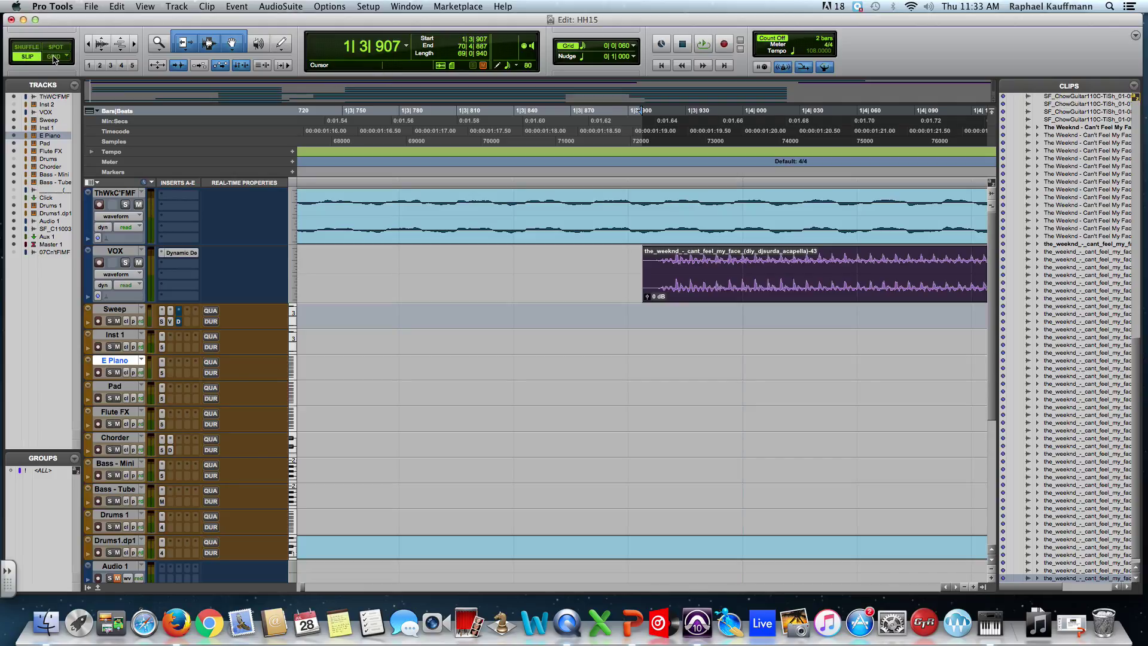
left_click(54, 56)
key("r")
key("r")
key("r")
key("r")
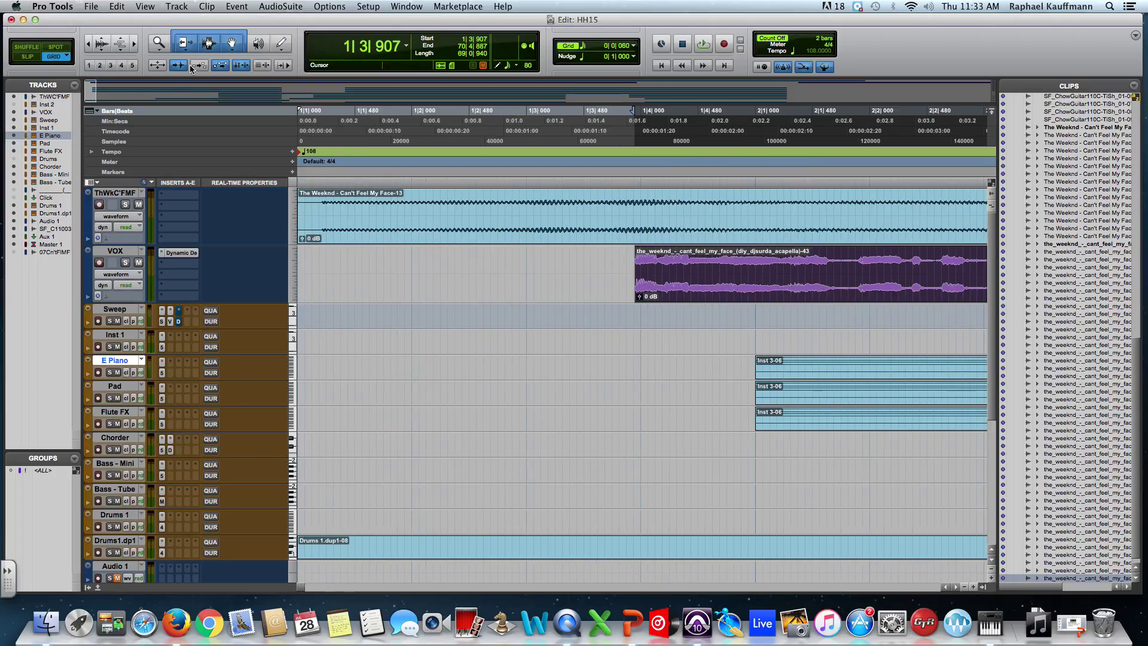
left_click(584, 47)
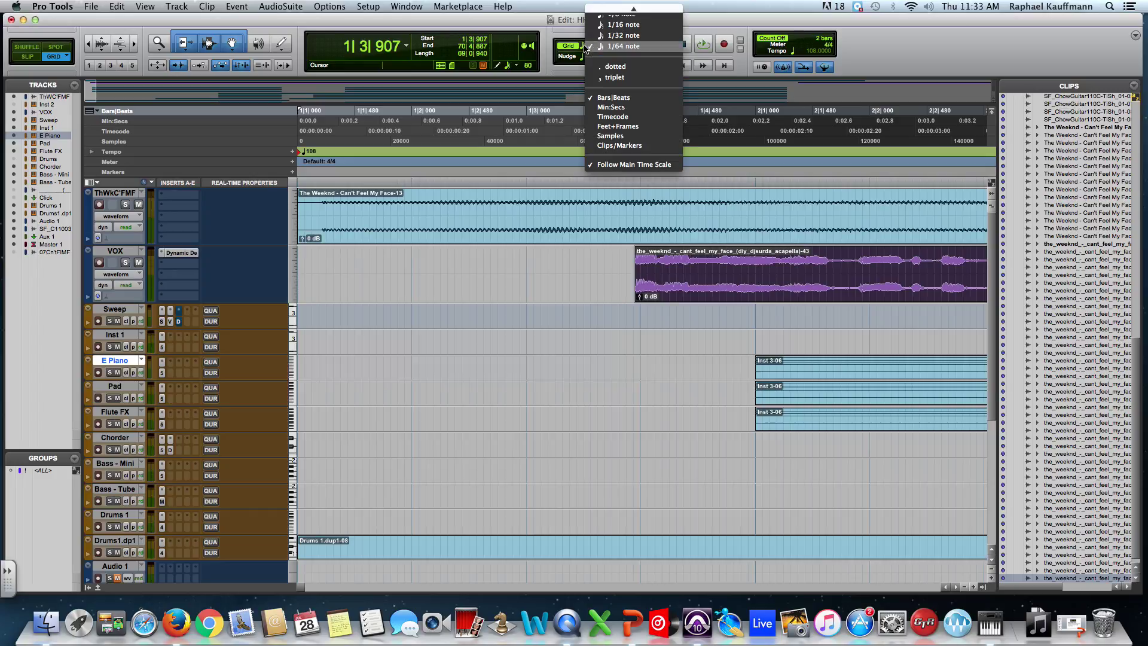
left_click(601, 25)
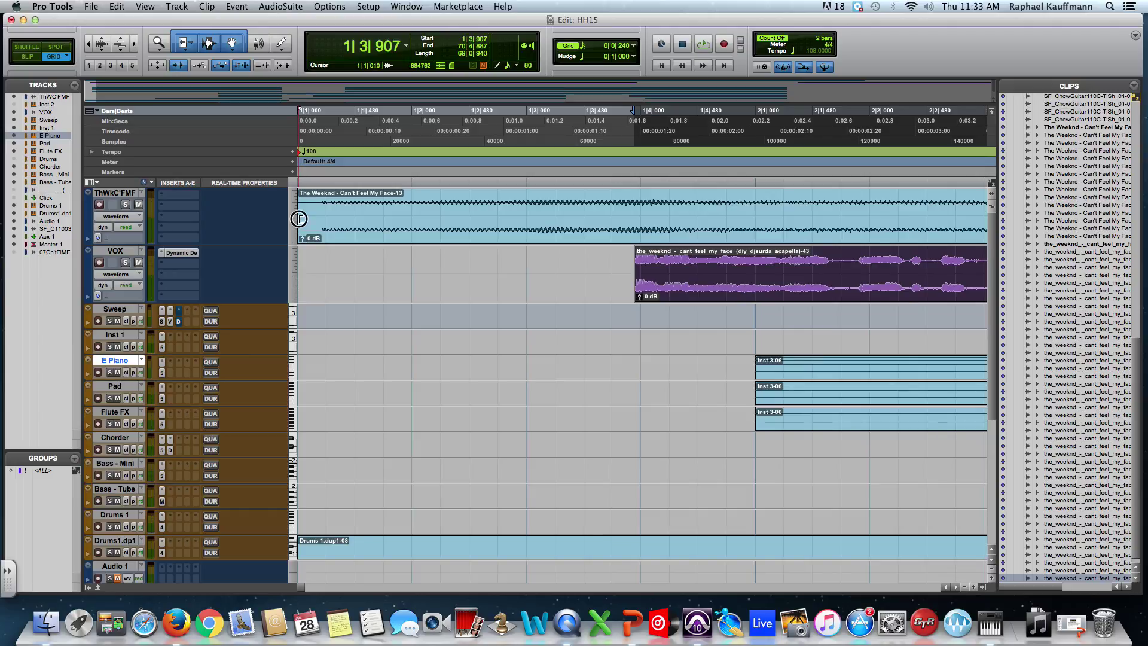
Step: Drag The Weeknd clip right in grid steps to start at 1|2|000, then choose a 1/8-note grid
left_click_drag(308, 221, 413, 236)
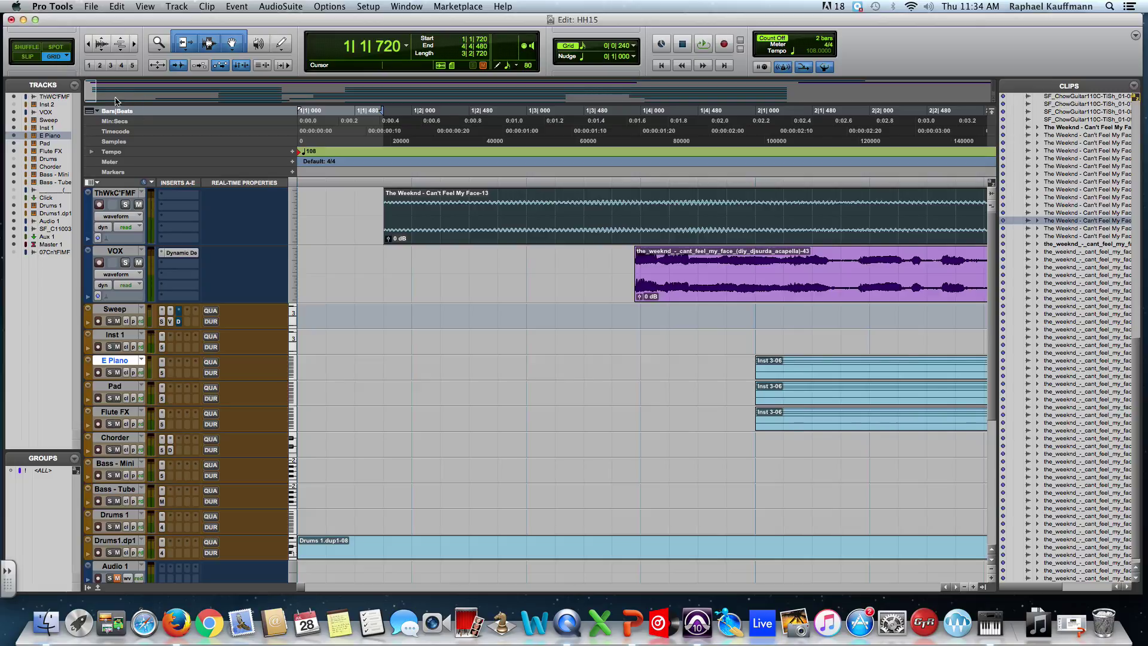
left_click_drag(443, 233, 461, 239)
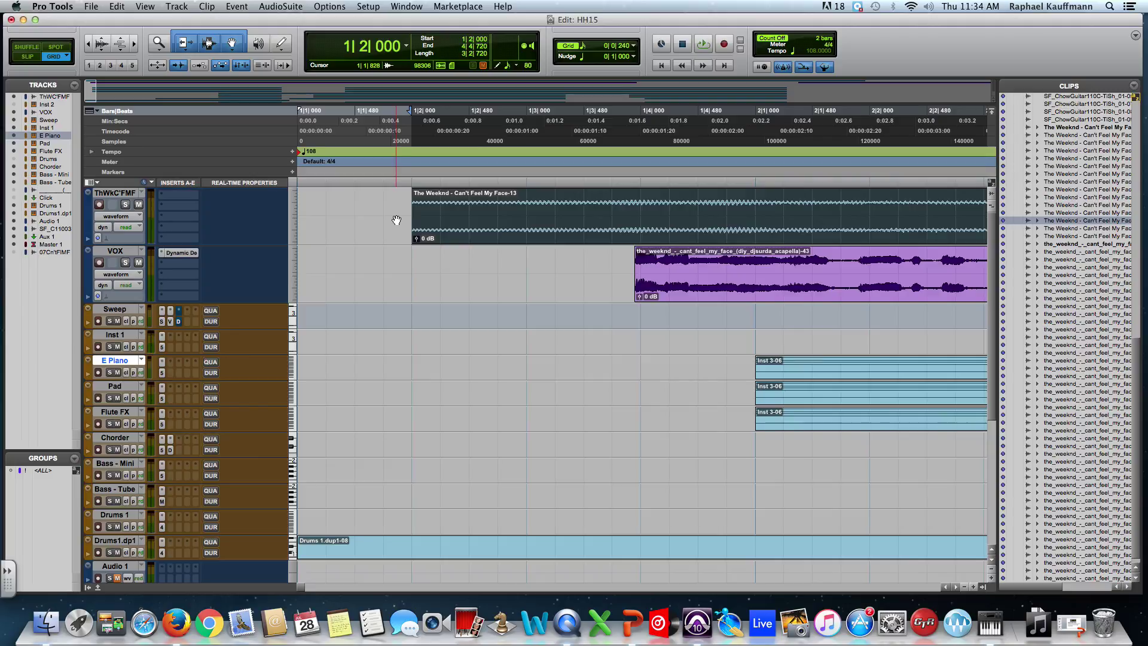
left_click(584, 46)
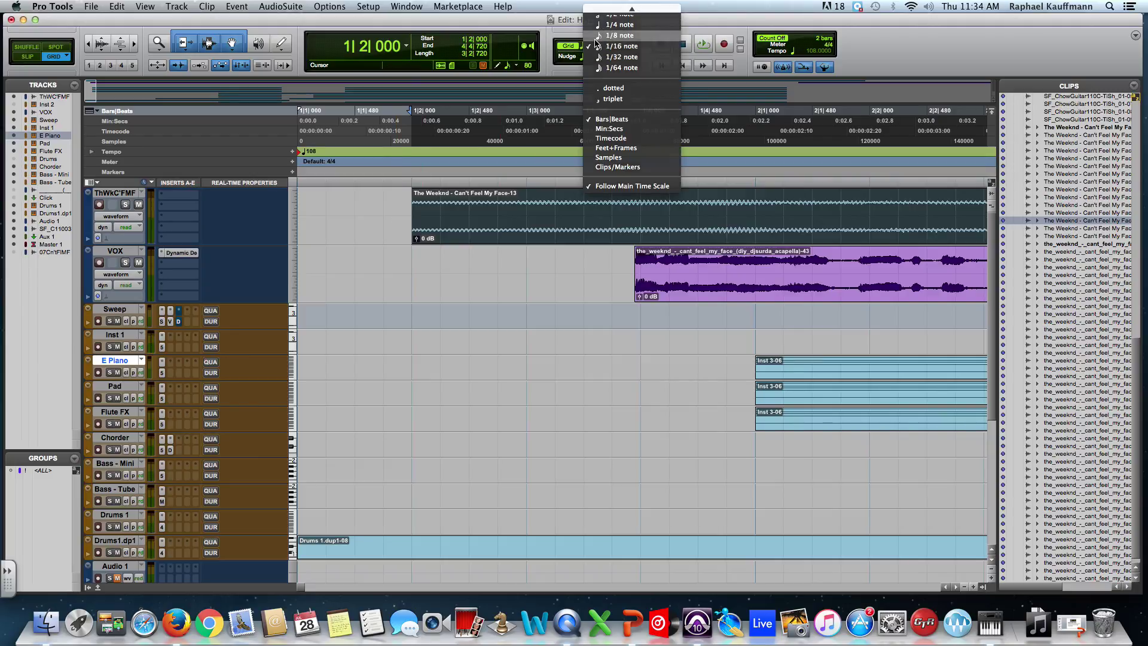
left_click(620, 36)
left_click(585, 48)
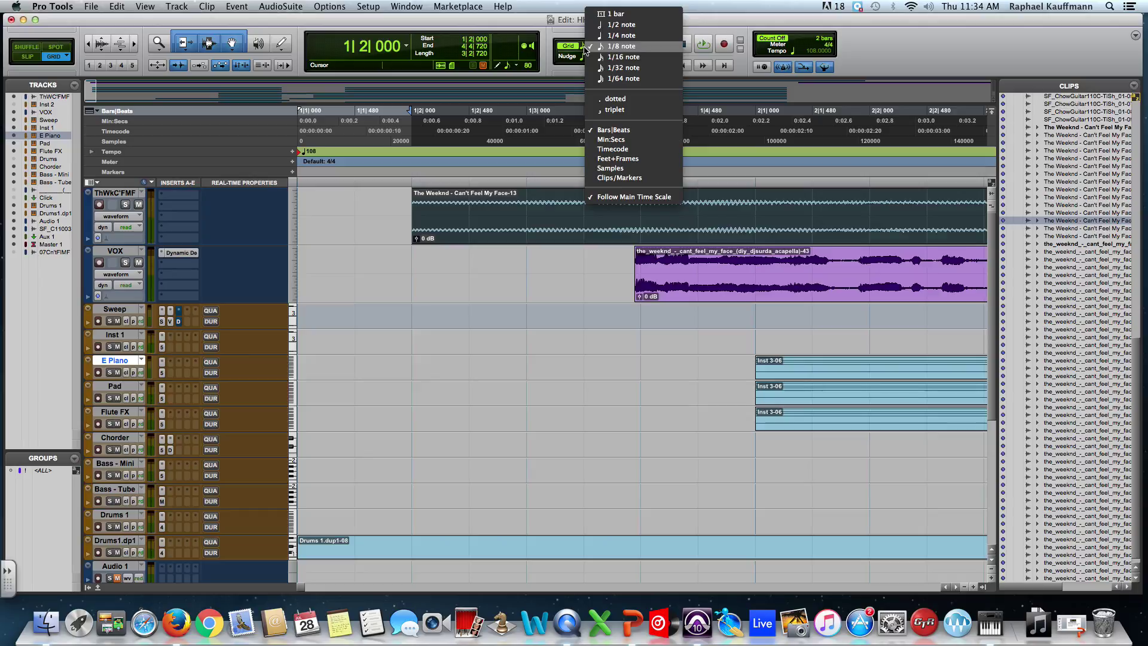
Step: Set the grid value back to 1/16 note
left_click(619, 58)
left_click(634, 48)
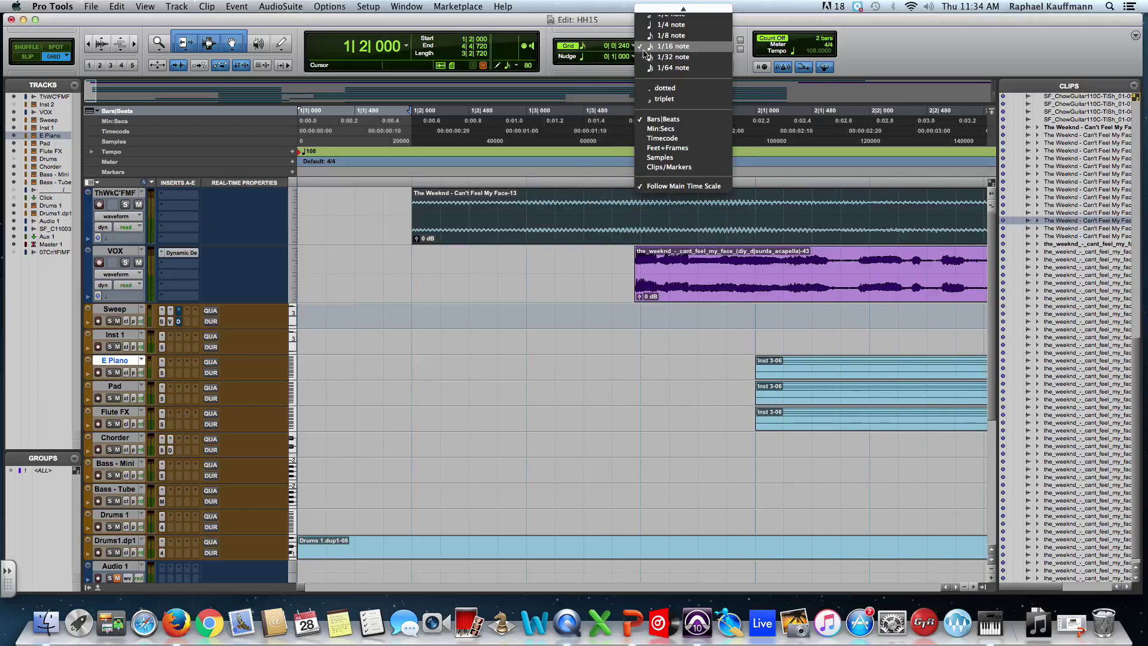
left_click(634, 47)
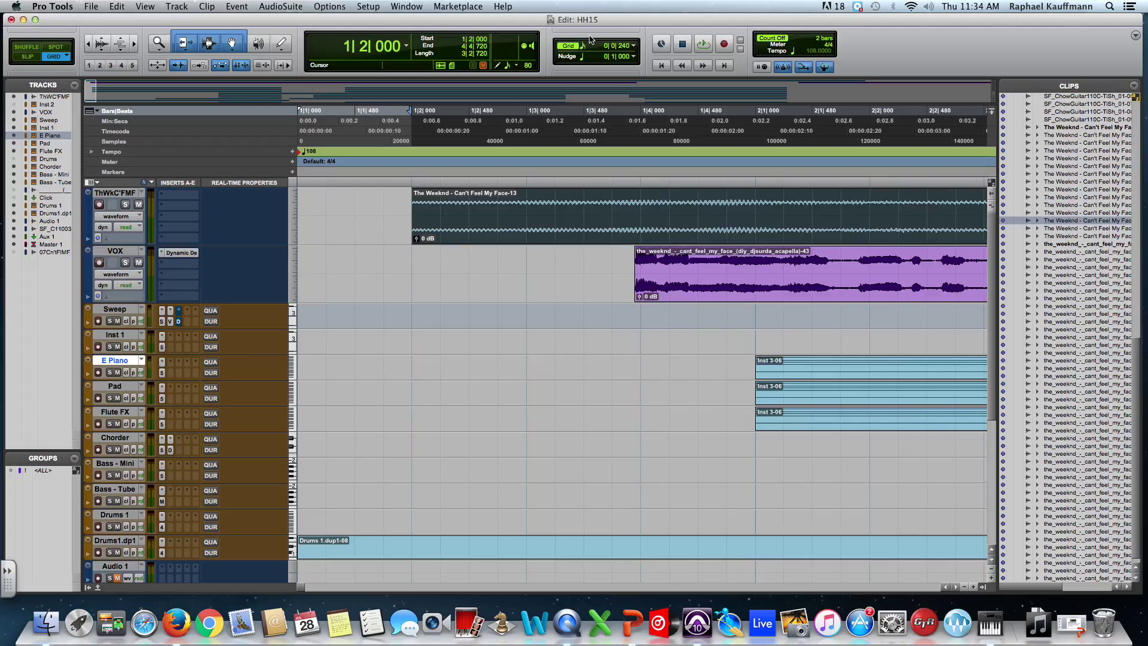
Step: Try a Min:Secs grid with the edit point near 0:01 on VOX, then return to Bars|Beats
left_click(634, 47)
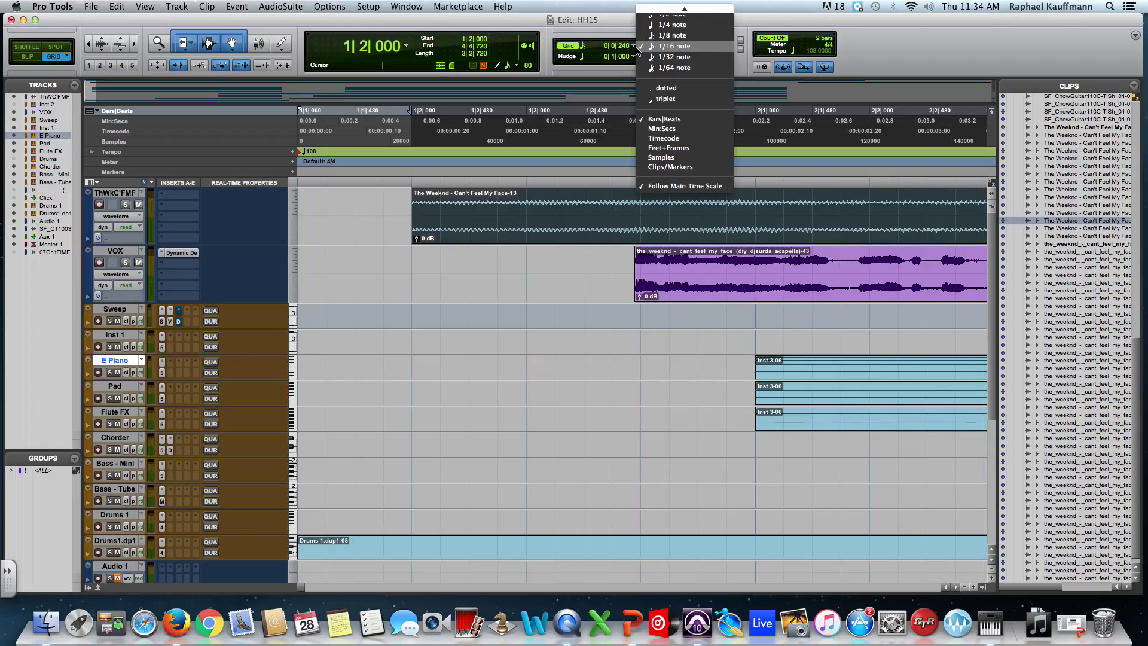
left_click(663, 129)
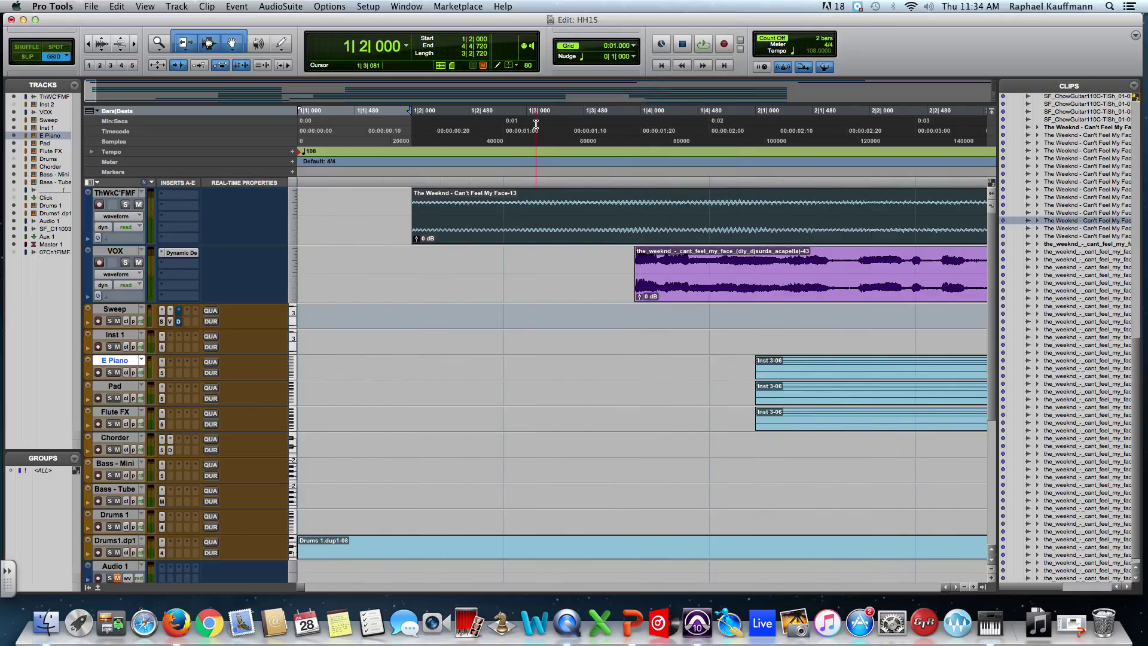
left_click(504, 254)
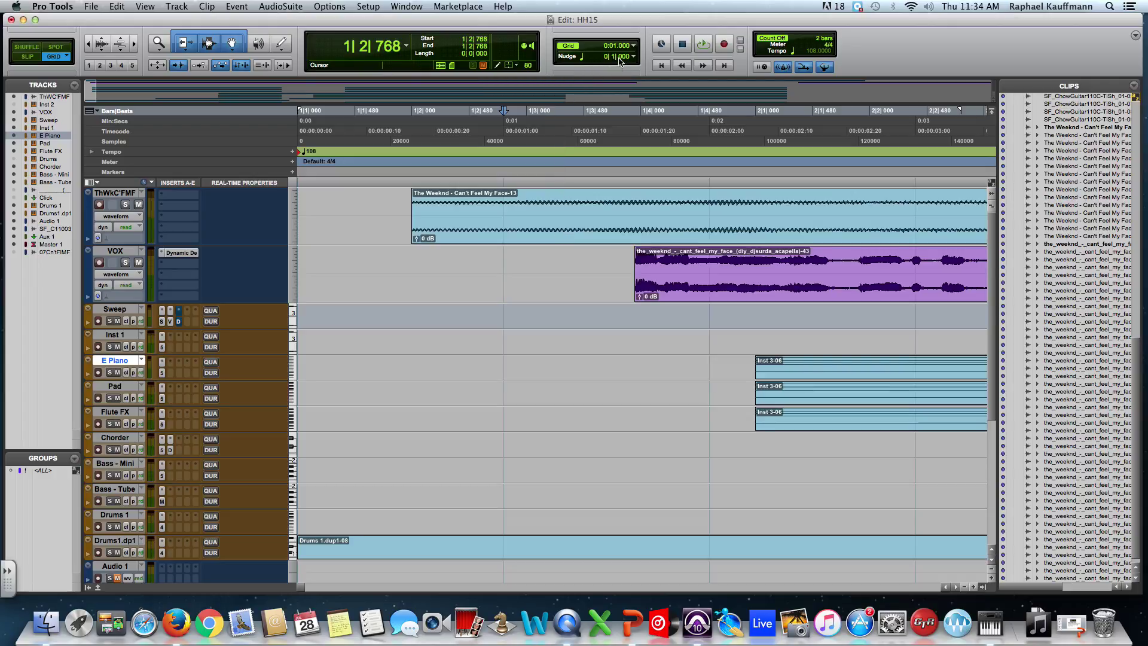
left_click(633, 46)
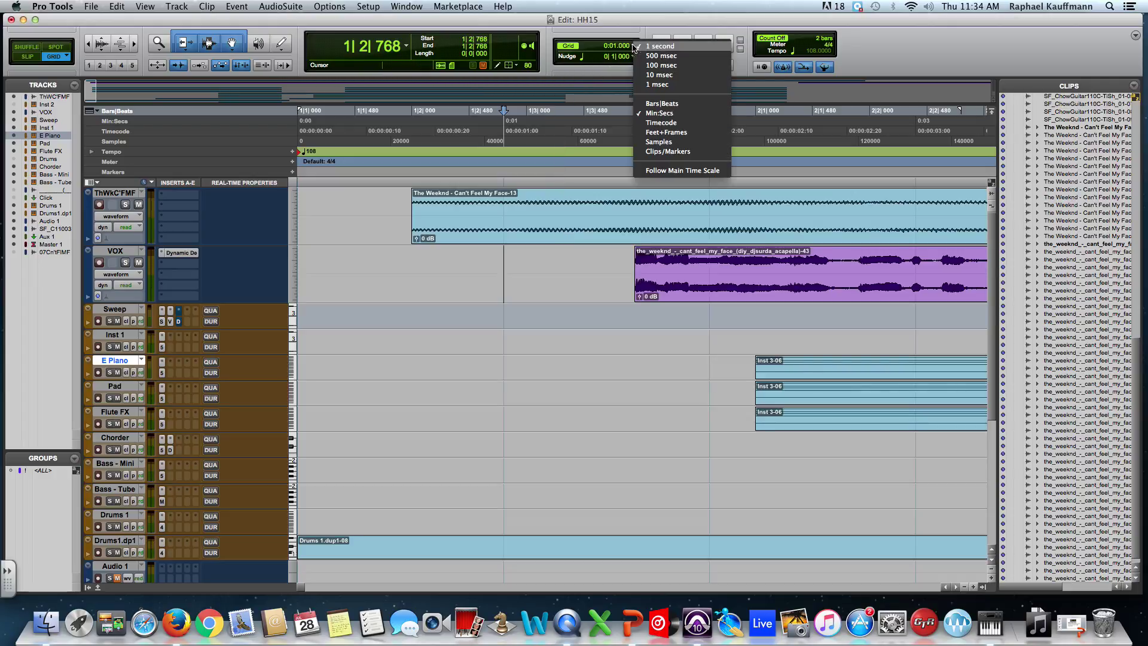
left_click(656, 105)
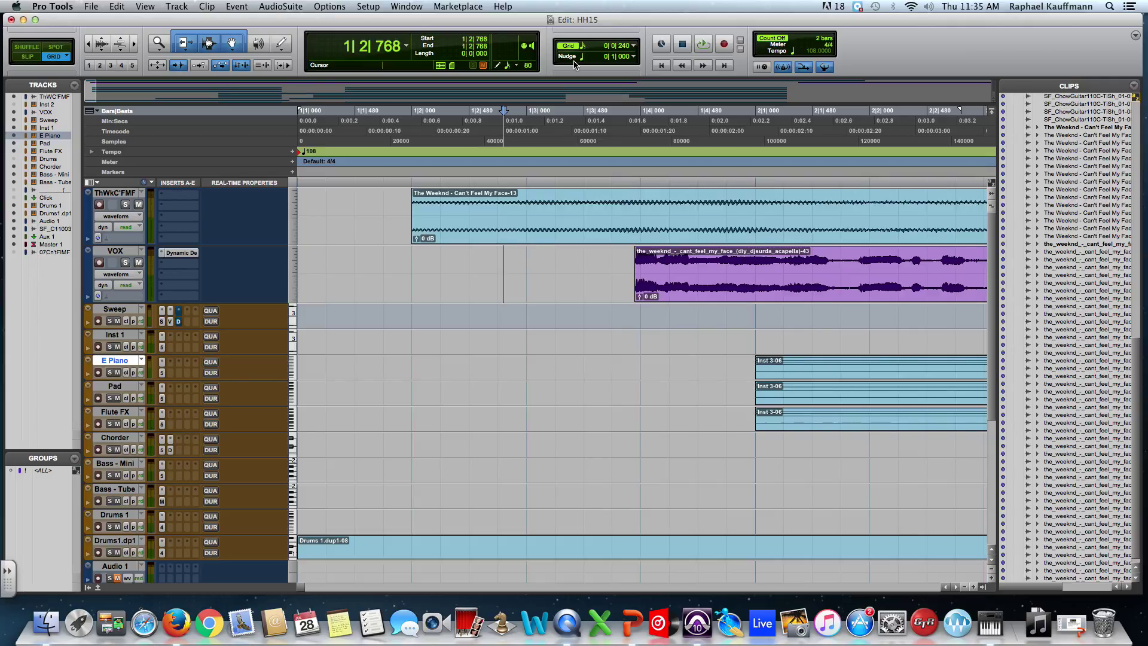
Step: Set the nudge value to 1/4 note and select The Weeknd clip on the first track
left_click(633, 58)
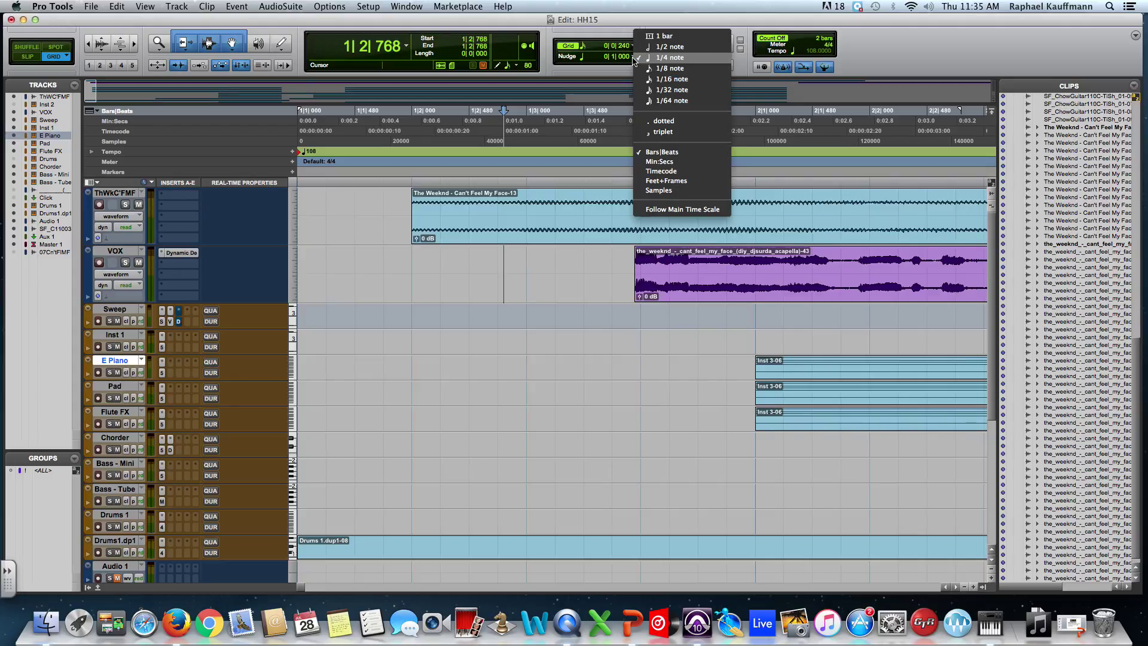
left_click(664, 58)
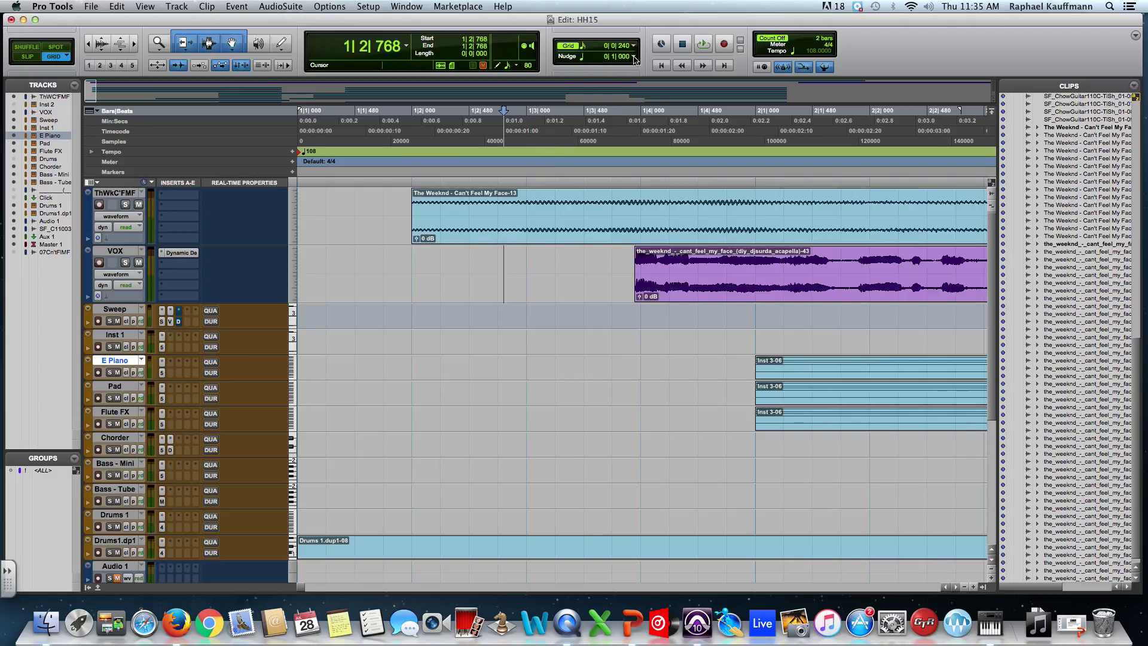
left_click(462, 231)
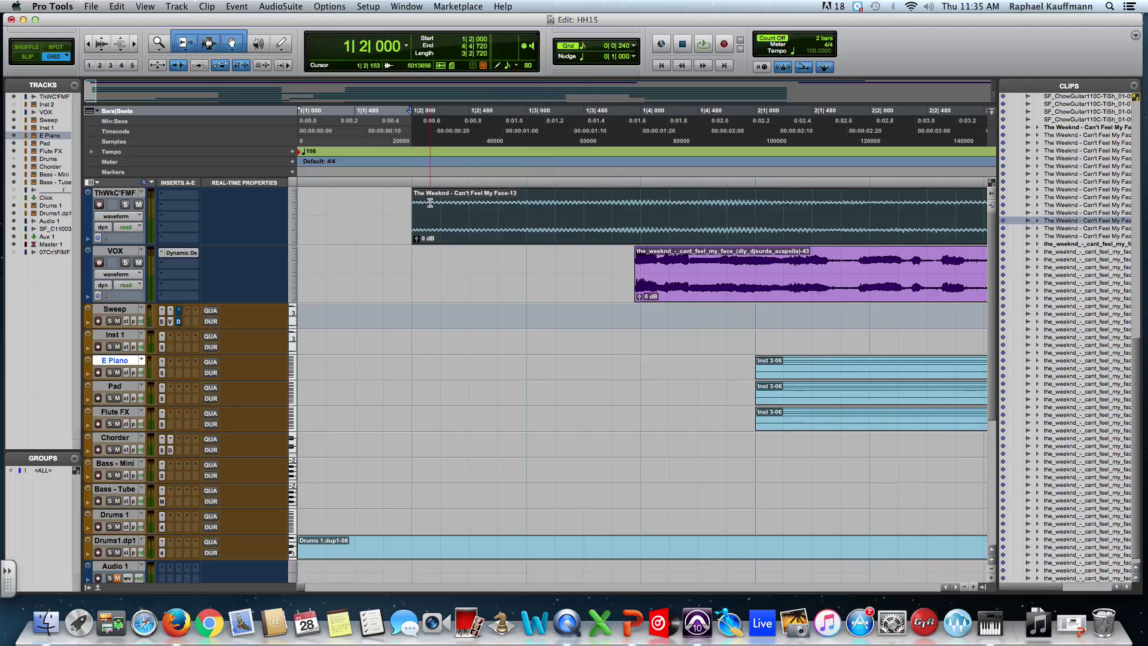
Step: Zoom out, check beat positions 1|3|000 and 1|4|000, and reselect The Weeknd clip
key("r")
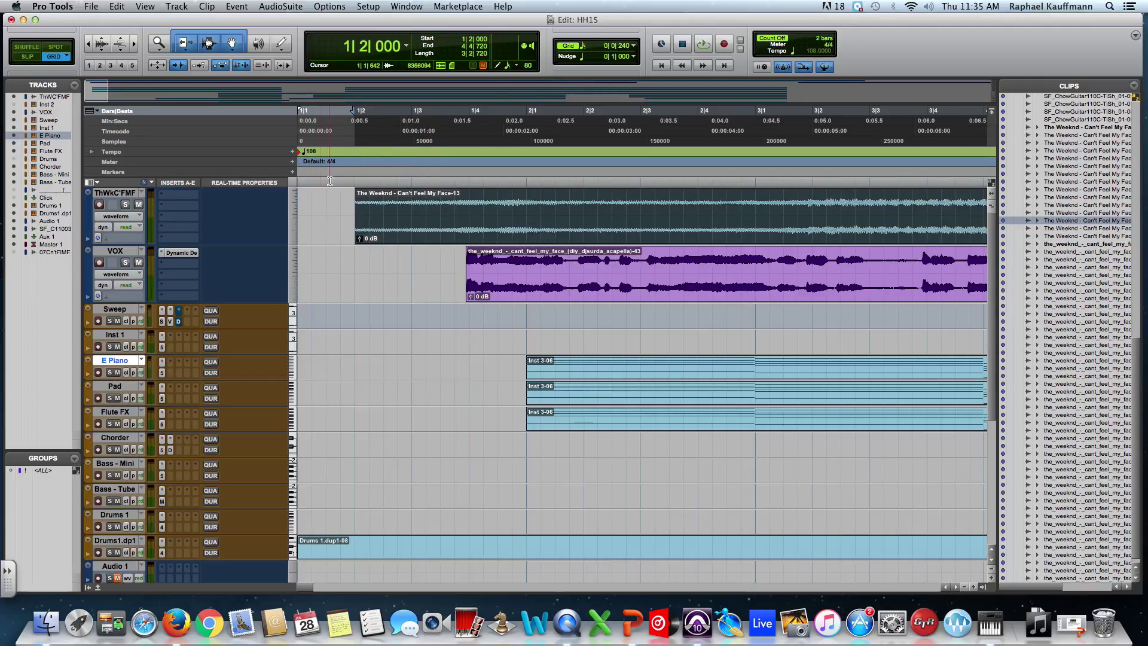
left_click(298, 202)
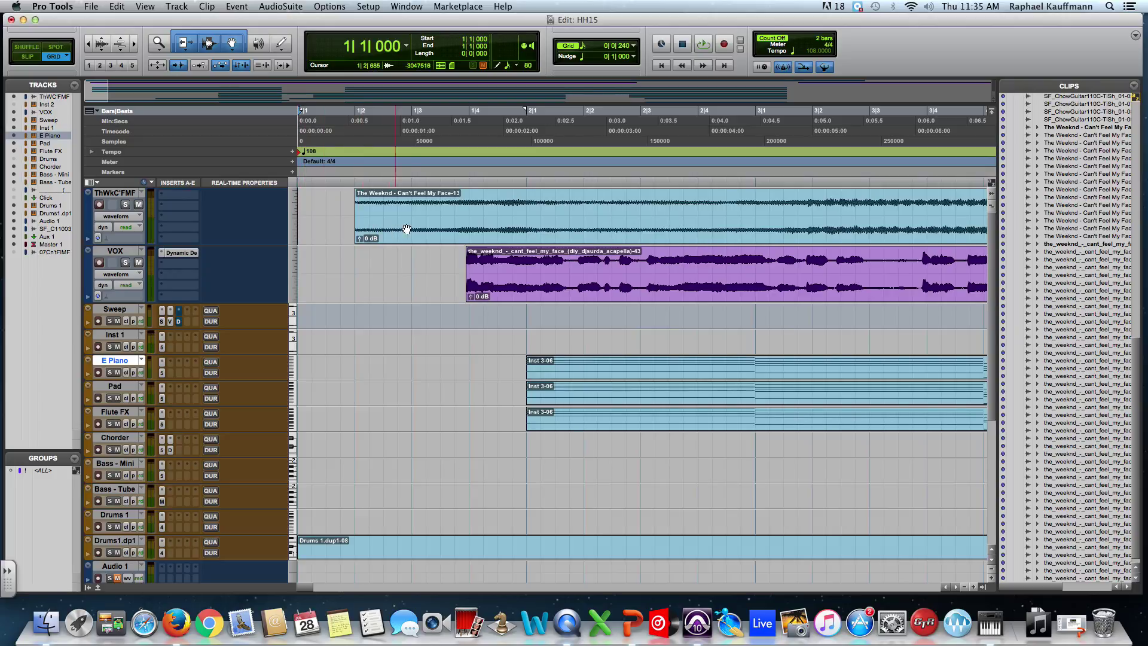
left_click(411, 206)
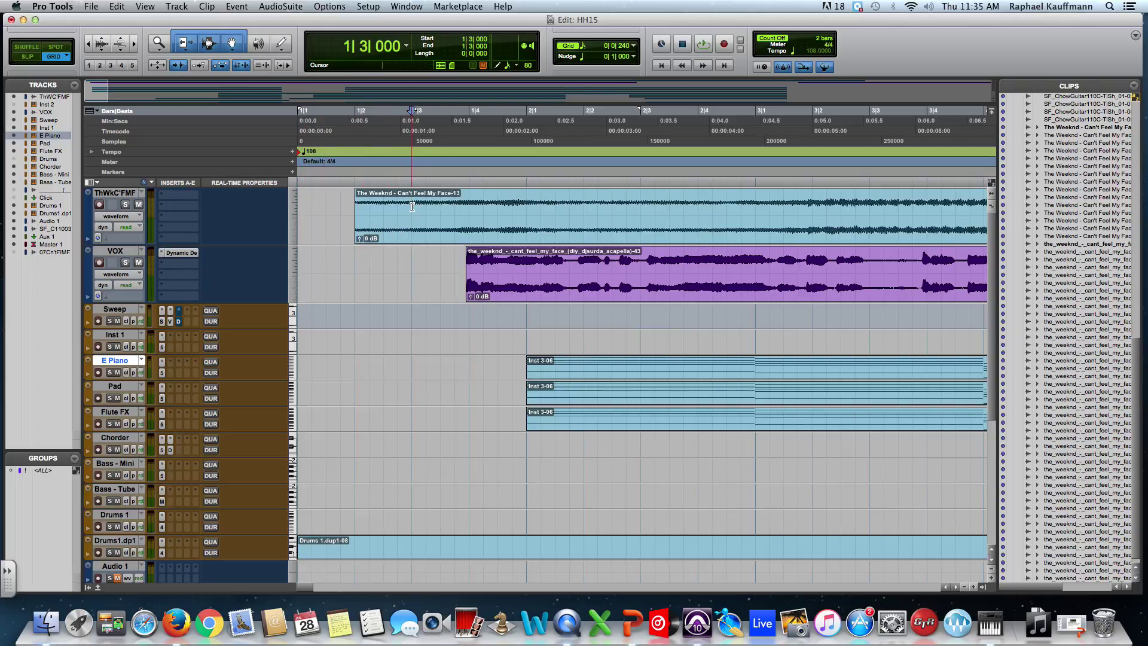
left_click(469, 204)
left_click(410, 229)
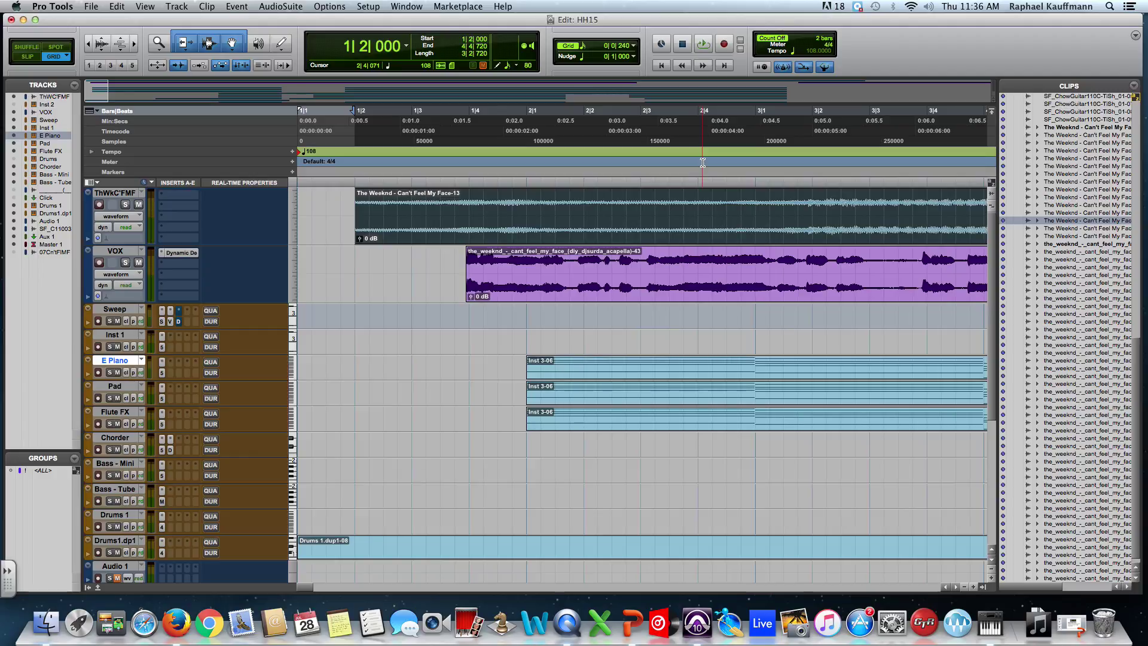
Step: Nudge The Weeknd clip by single beats on the keypad until it starts at 1|3|000
key("KP_Add")
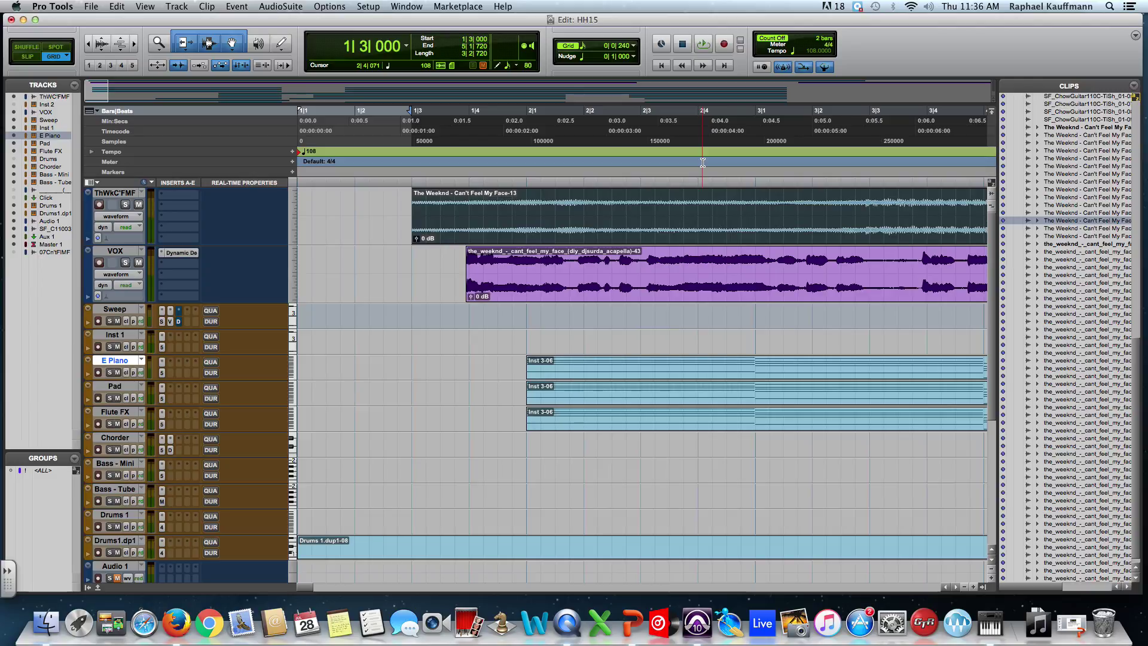
key("KP_Subtract")
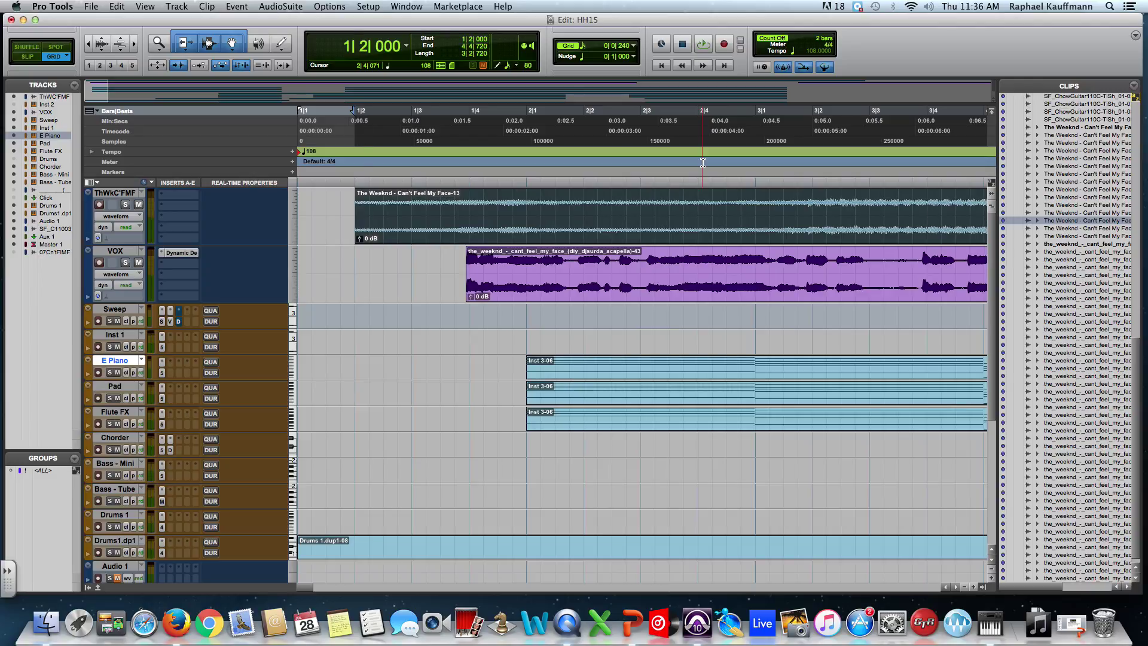
key("KP_Subtract")
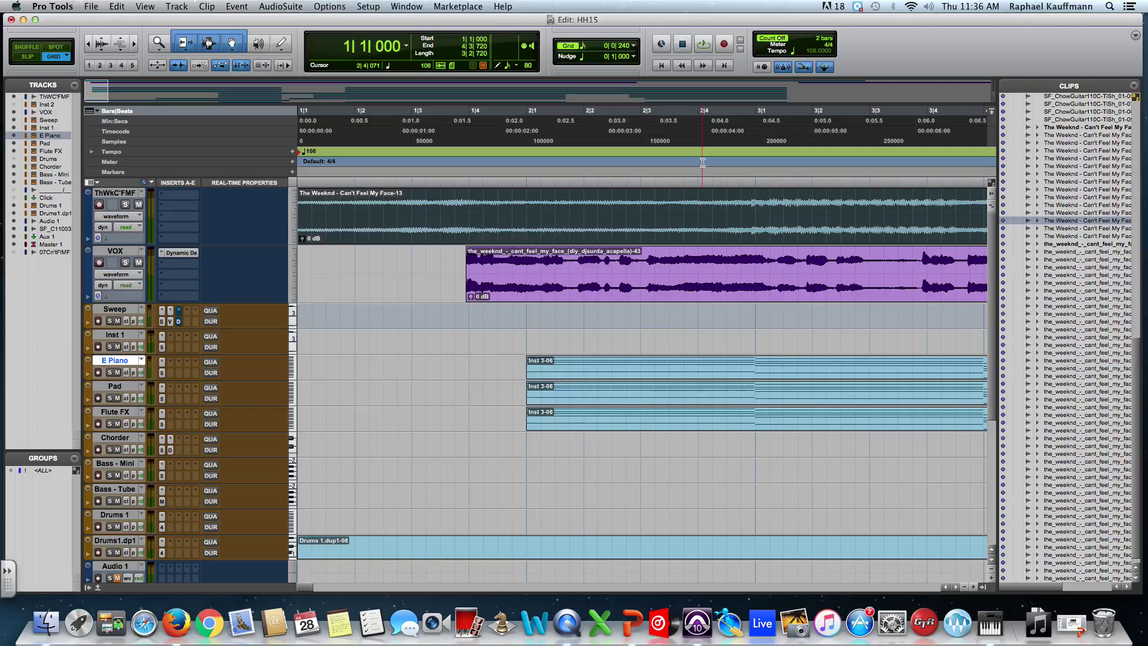
key("KP_Add")
key("KP_Add")
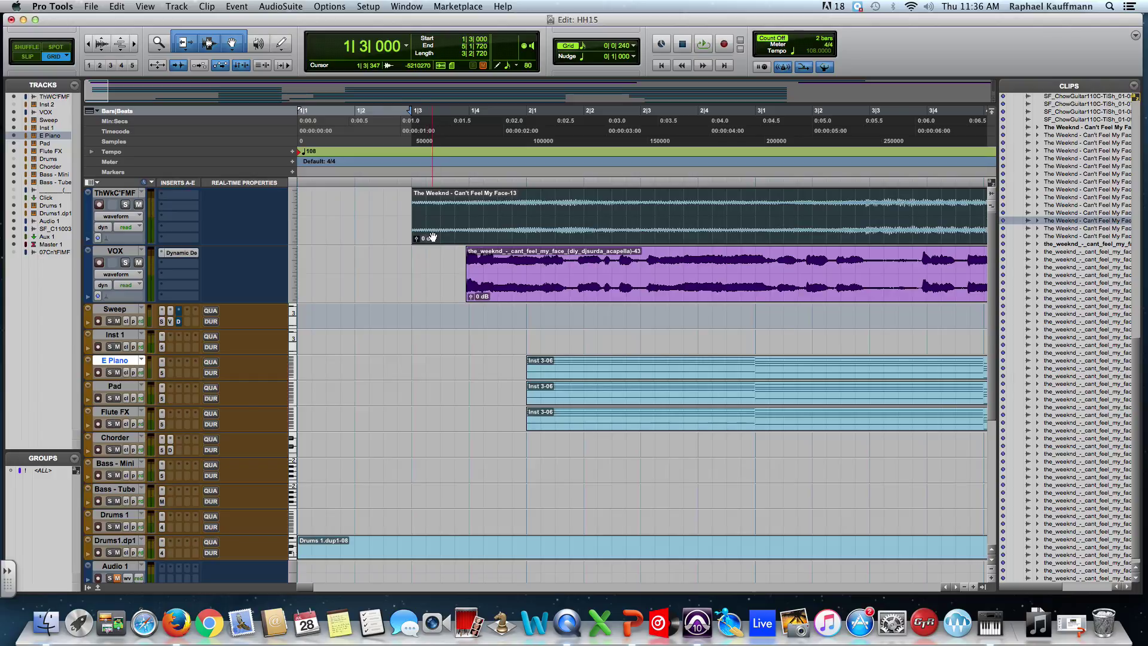
Step: Try dragging The Weeknd clip toward bar 1, leaving it at 1|3|000, then bring up the nudge value options
left_click(469, 230)
mouse_move(469, 231)
left_mouse_down()
mouse_move(351, 230)
mouse_move(464, 228)
left_mouse_up()
left_click(634, 57)
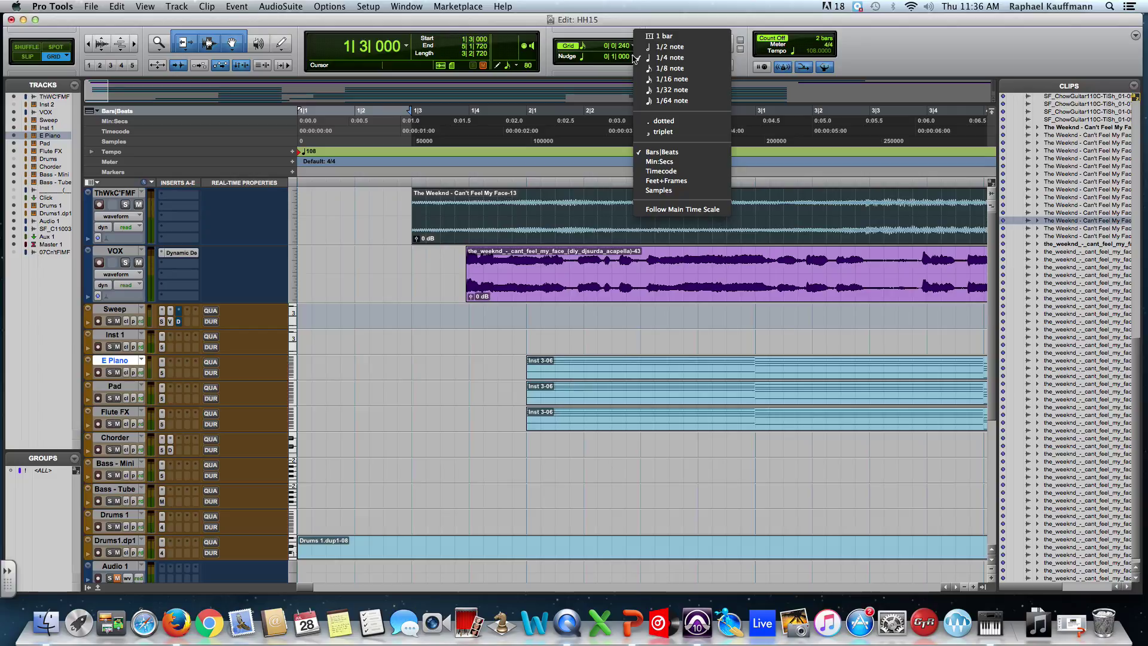
Step: Switch the nudge value to Min:Secs and set it to 1 second
left_click(658, 163)
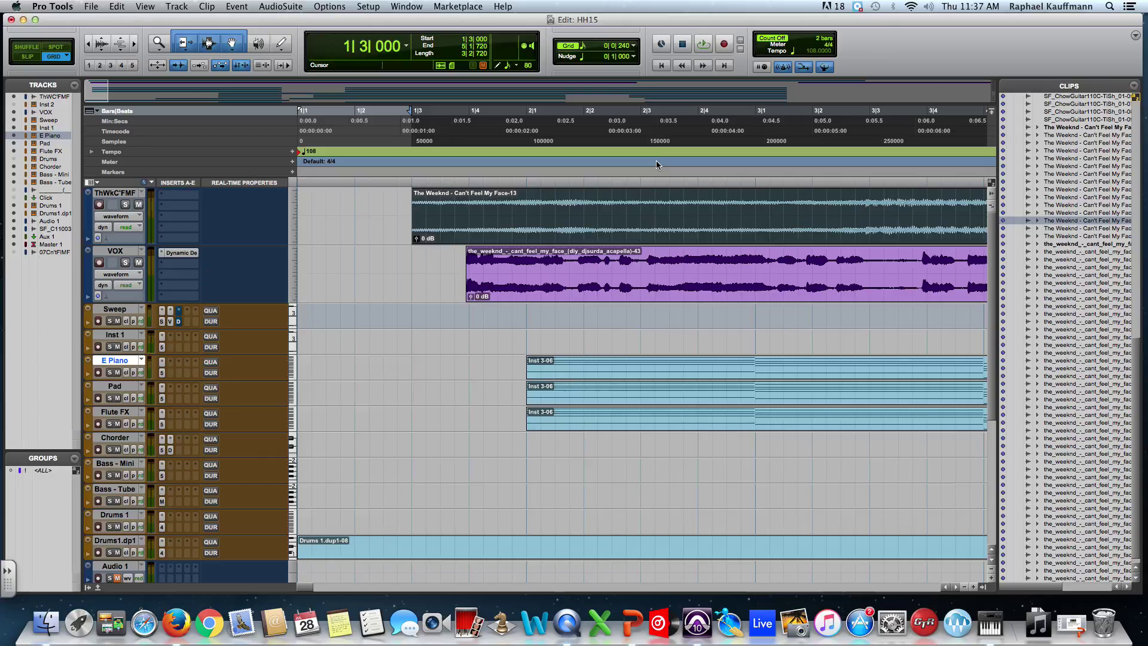
left_click(633, 58)
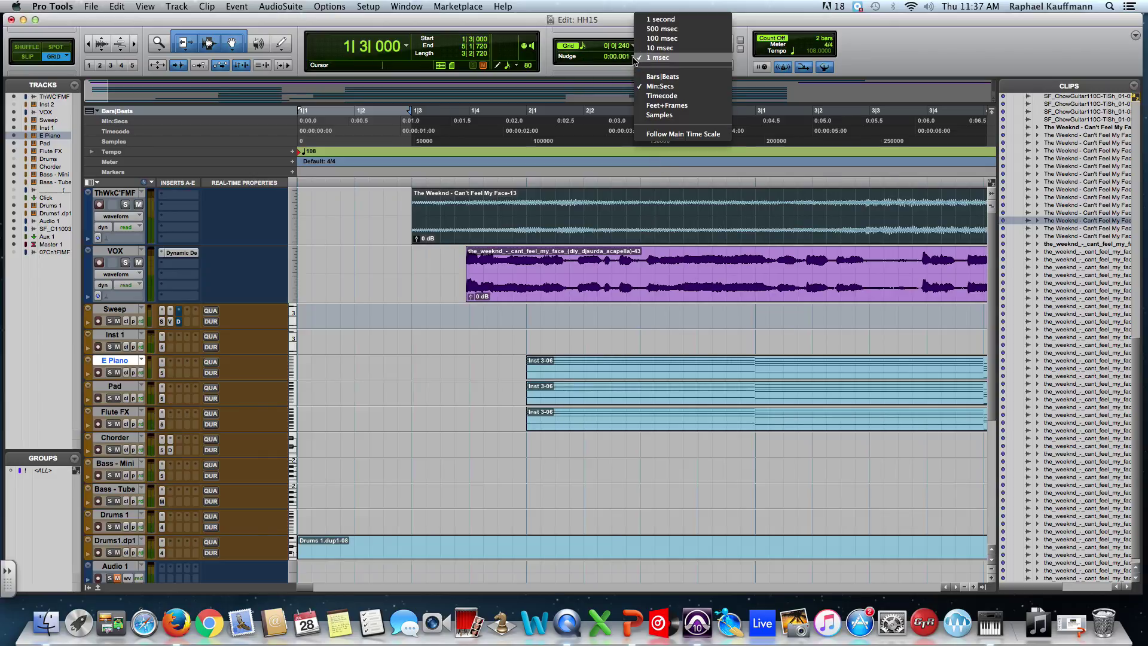
left_click(665, 20)
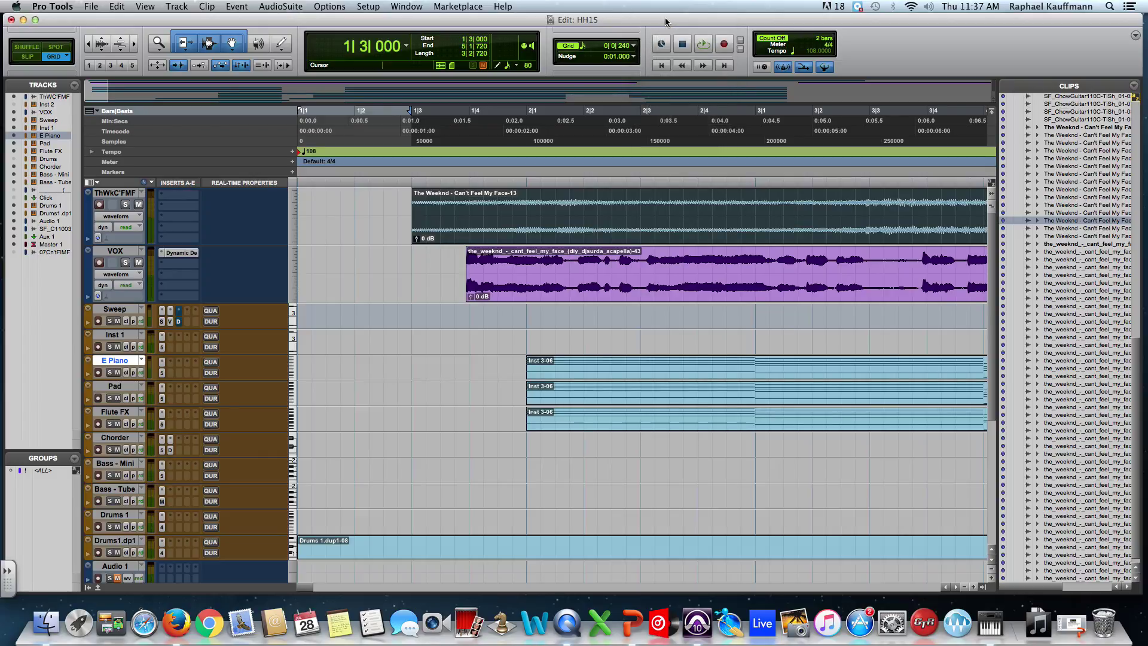
Step: Nudge the Weeknd clip back and forth by one second, leaving it at 1|3|000
key("minus")
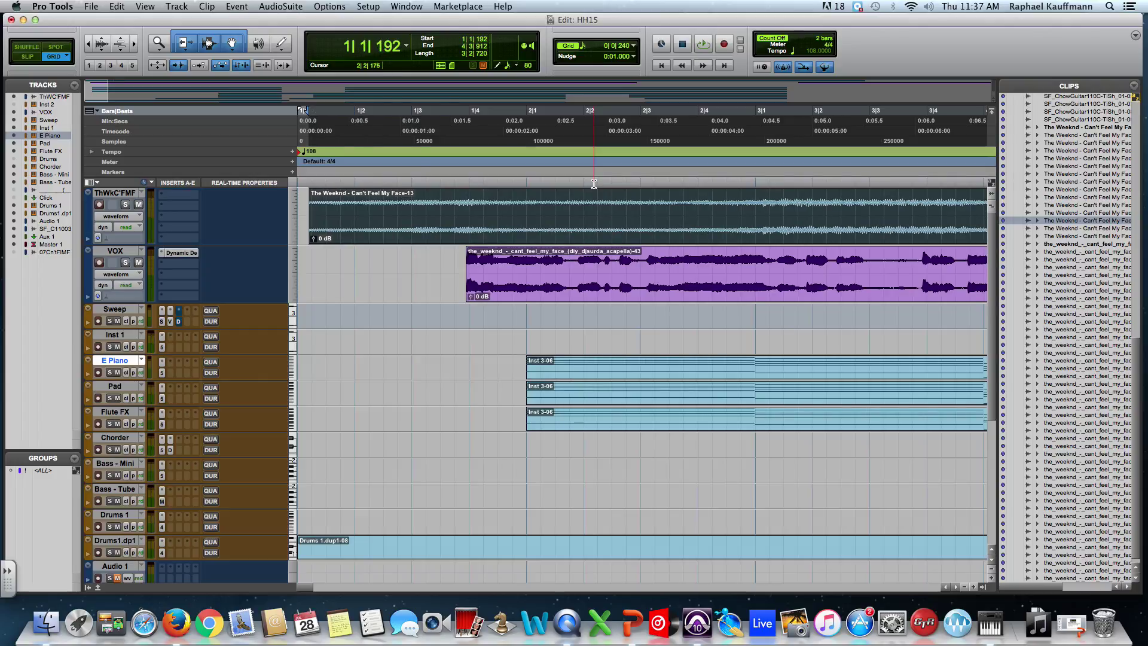
key("plus")
key("plus")
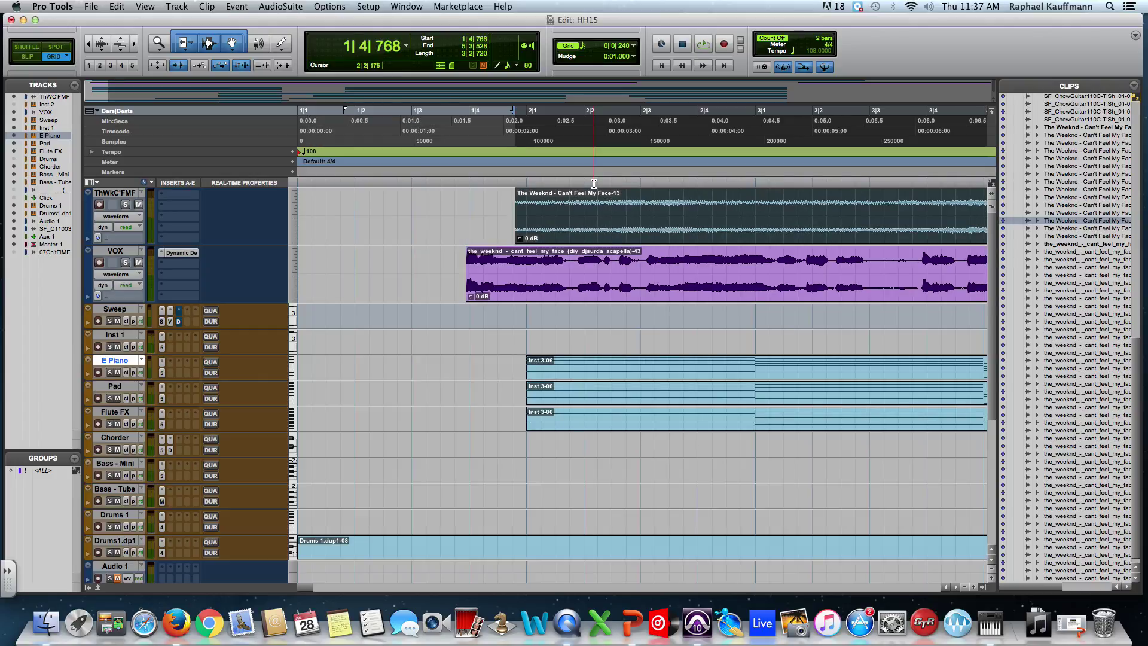
key("minus")
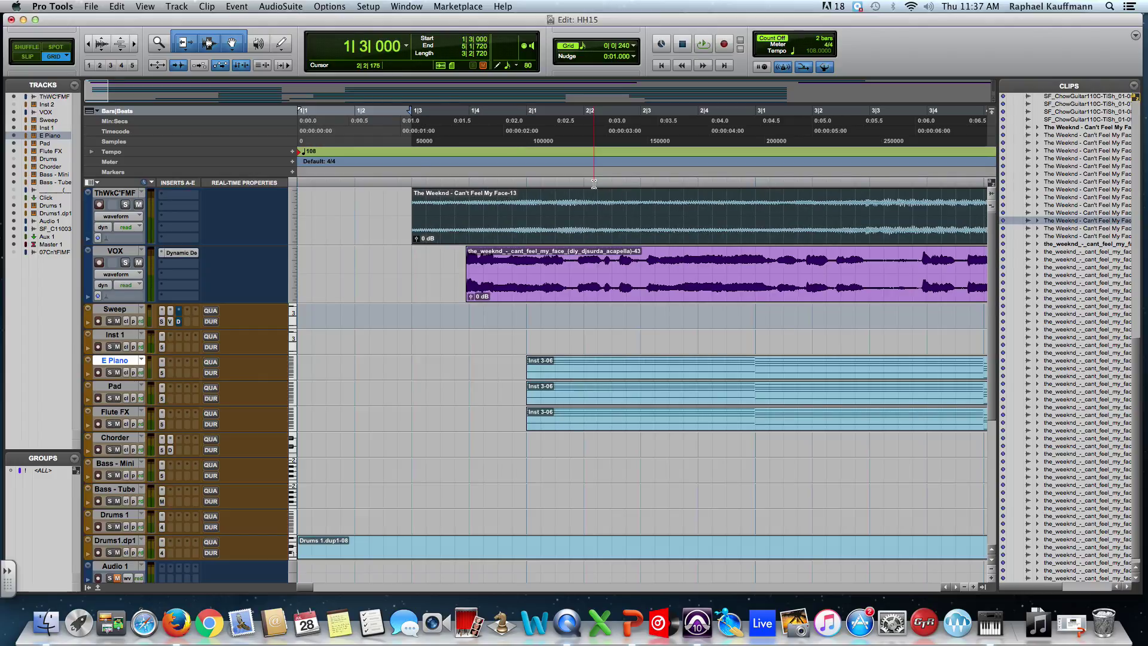
left_click(634, 57)
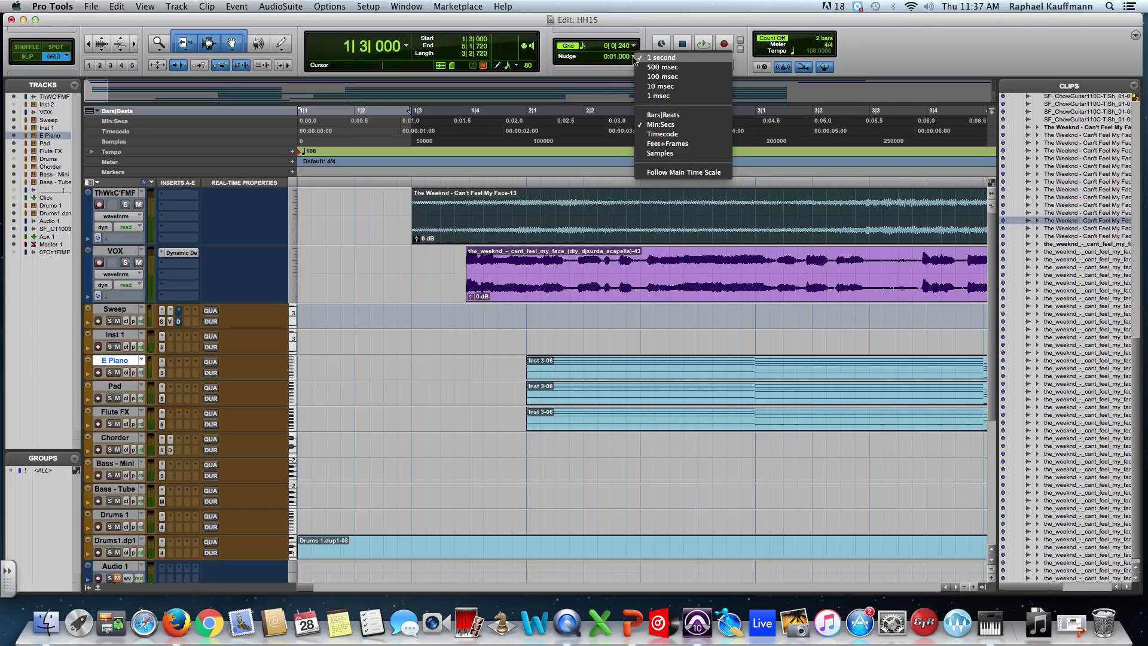
Step: Set the nudge value to 1 msec, then nudge the Weeknd clip by milliseconds while zoomed in
left_click(673, 96)
key("super+bracketright")
key("super+bracketright")
key("super+bracketright")
key("super+bracketright")
key("super+bracketright")
key("super+bracketright")
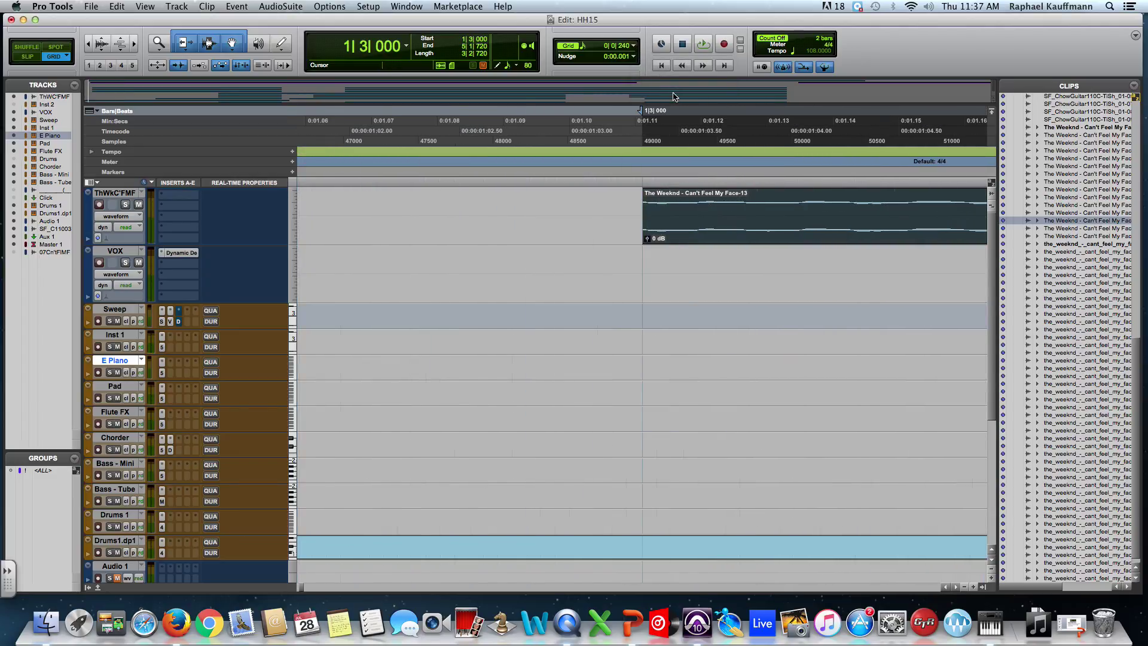
key("minus")
key("minus")
key("minus")
key("minus")
key("minus")
key("minus")
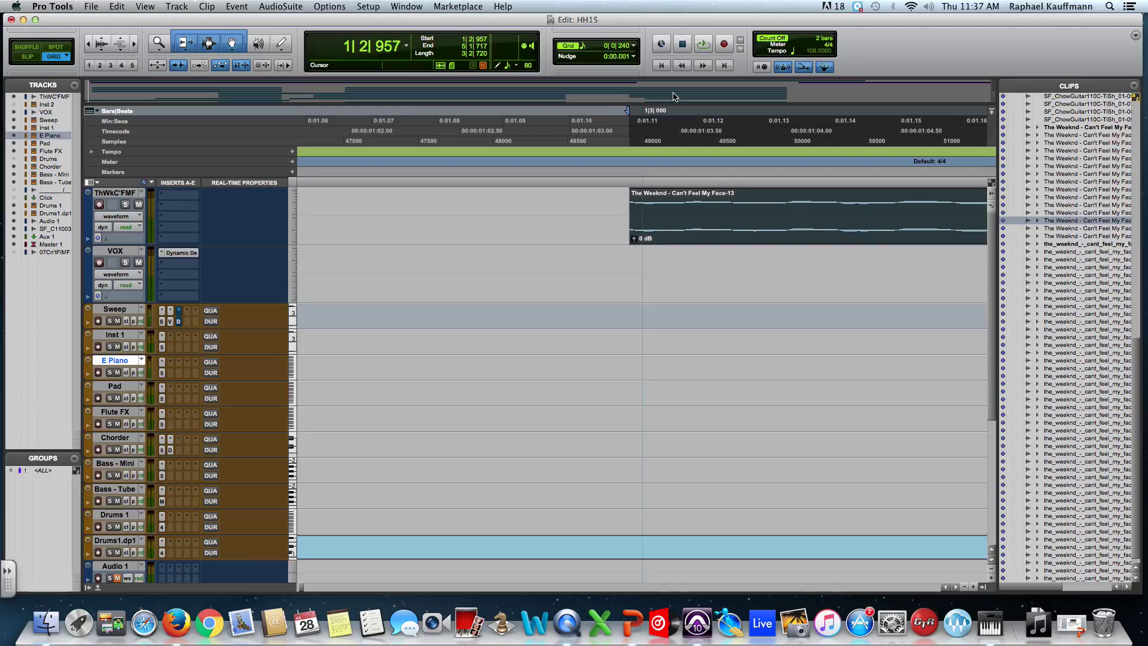
key("minus")
key("minus")
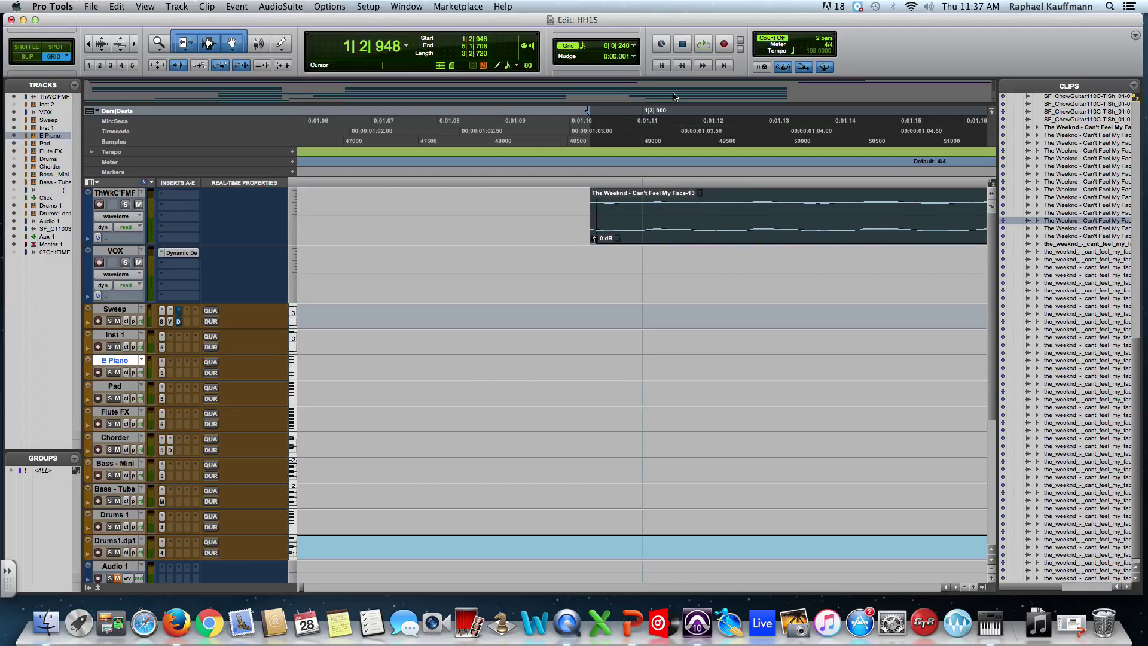
key("plus")
key("plus")
key("plus")
key("plus")
key("plus")
key("plus")
key("plus")
key("plus")
key("plus")
key("plus")
key("plus")
key("plus")
key("plus")
key("plus")
key("plus")
key("plus")
key("plus")
key("plus")
key("plus")
key("plus")
key("plus")
key("plus")
key("plus")
key("plus")
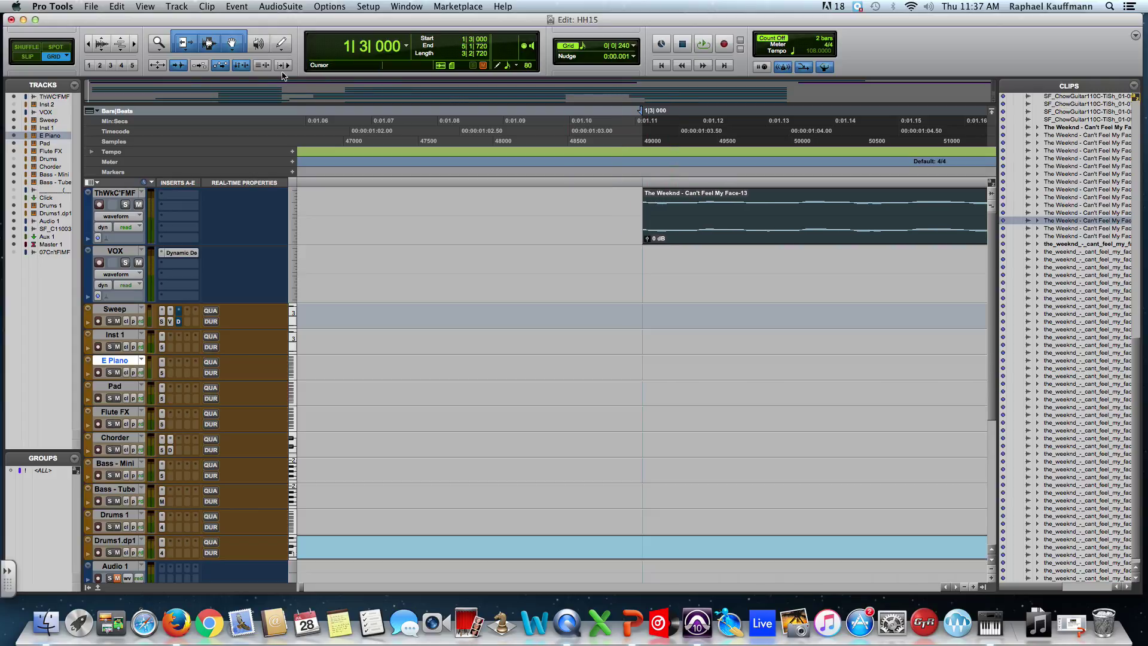
Step: Drag the Weeknd clip freely in Slip mode, undo it, and return to Grid mode
left_click(31, 57)
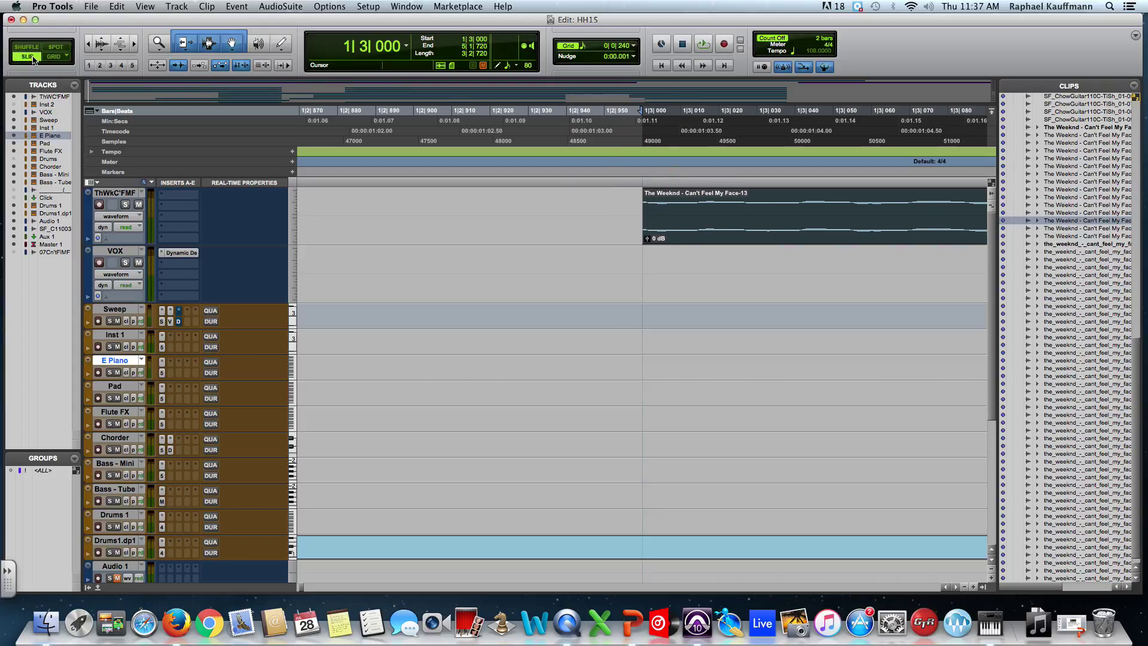
left_click(687, 237)
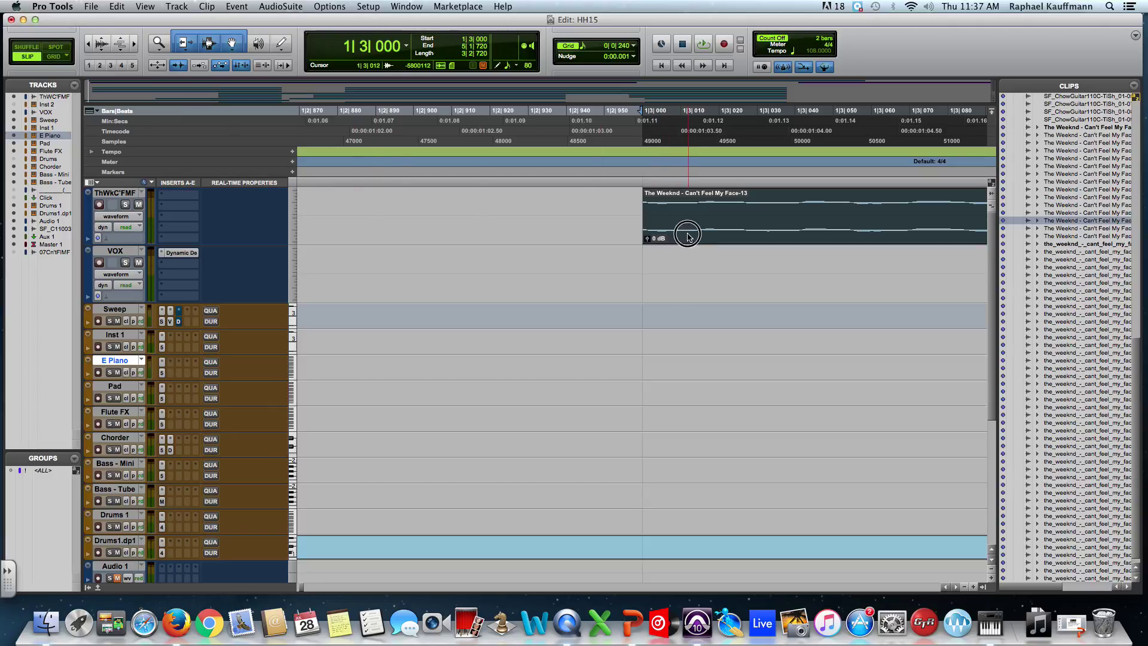
left_click_drag(689, 236, 688, 238)
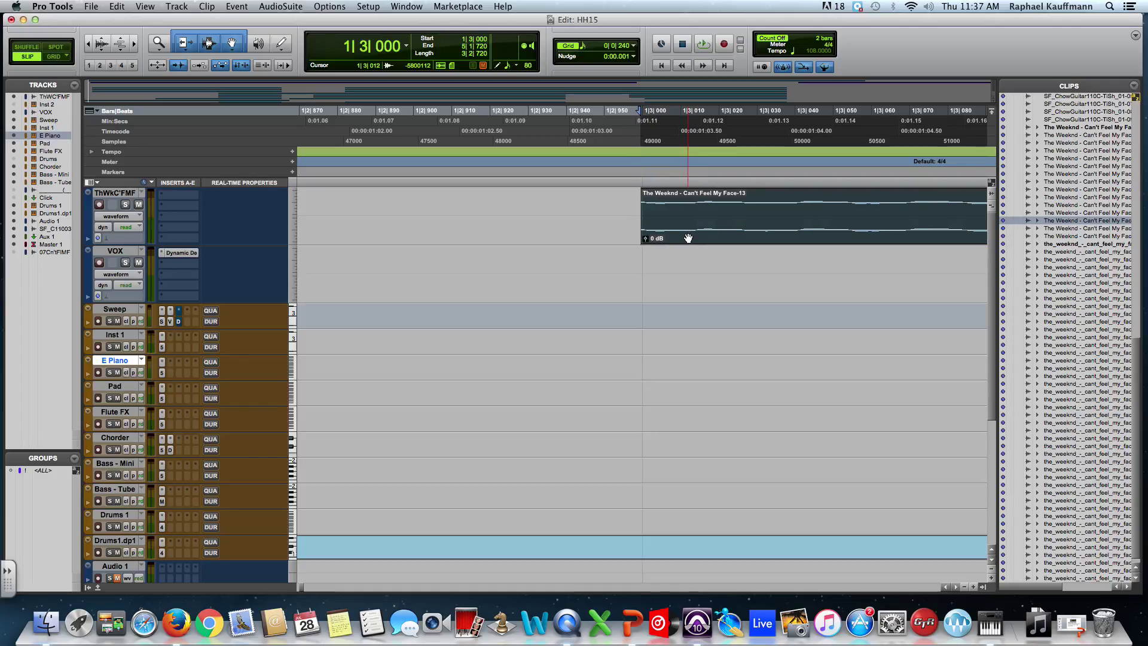
key("super+z")
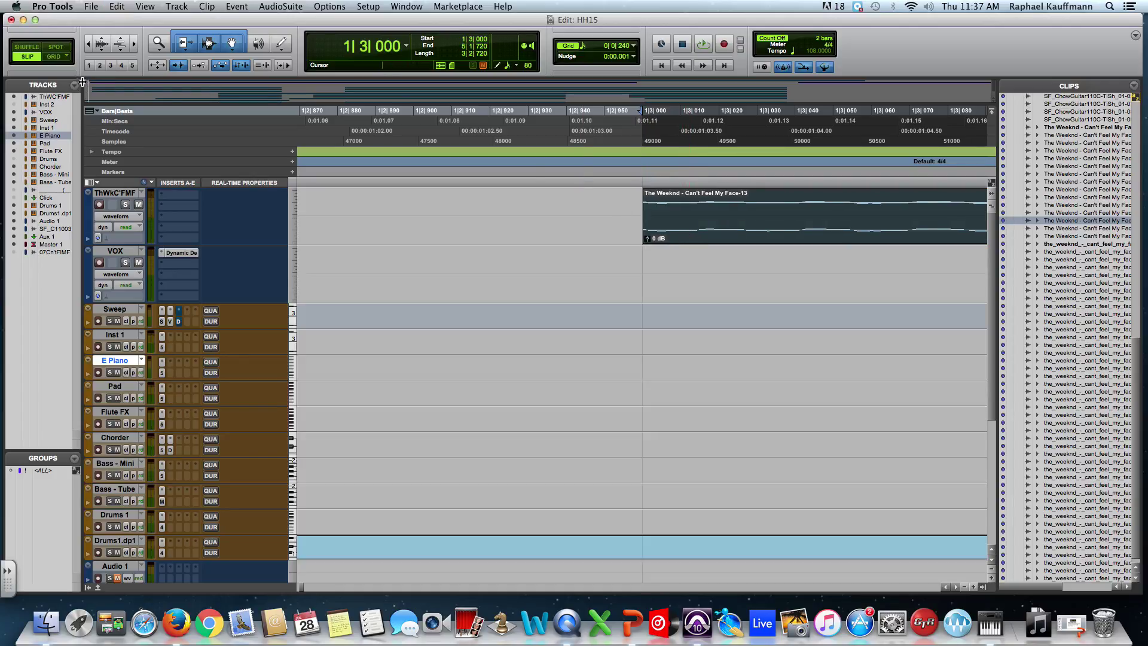
key("F4")
key("super+bracketleft")
key("super+bracketleft")
key("super+bracketleft")
key("super+bracketleft")
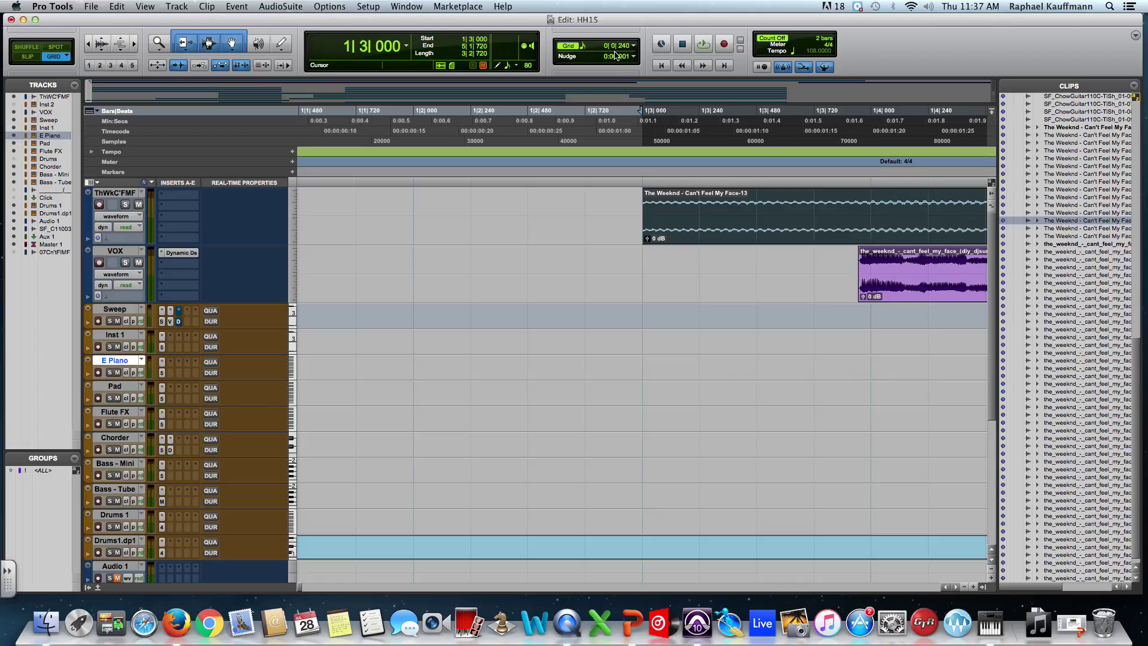
Step: Briefly set nudge to 100 msec, check the Grid values, then set nudge to Bars|Beats (0|1|000)
left_click(634, 56)
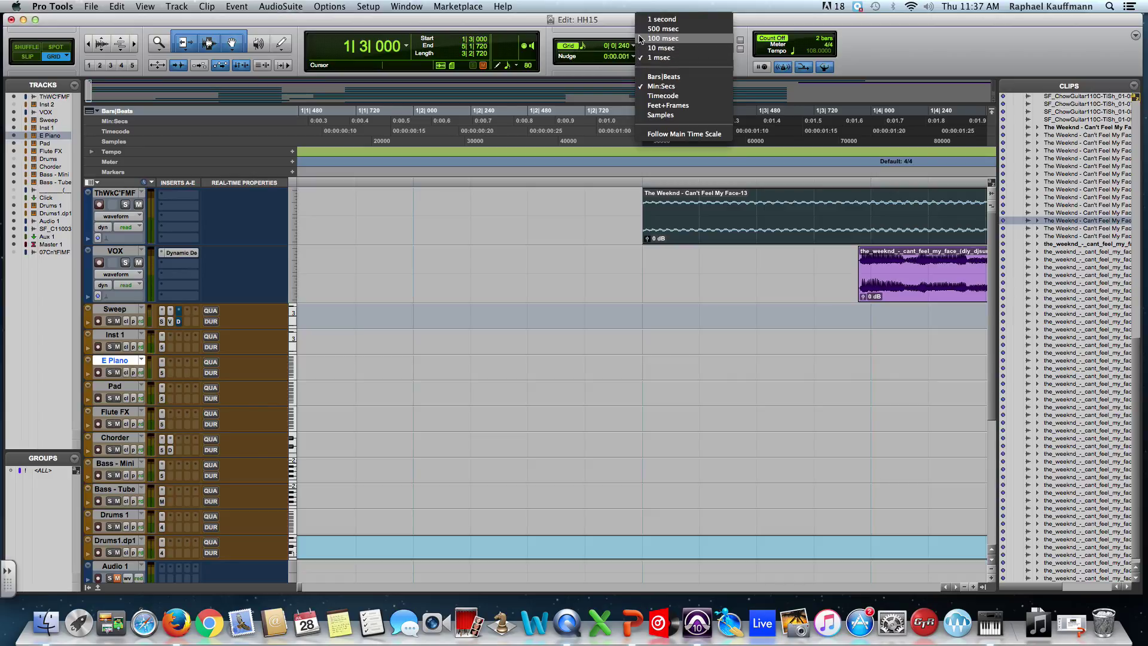
left_click(640, 38)
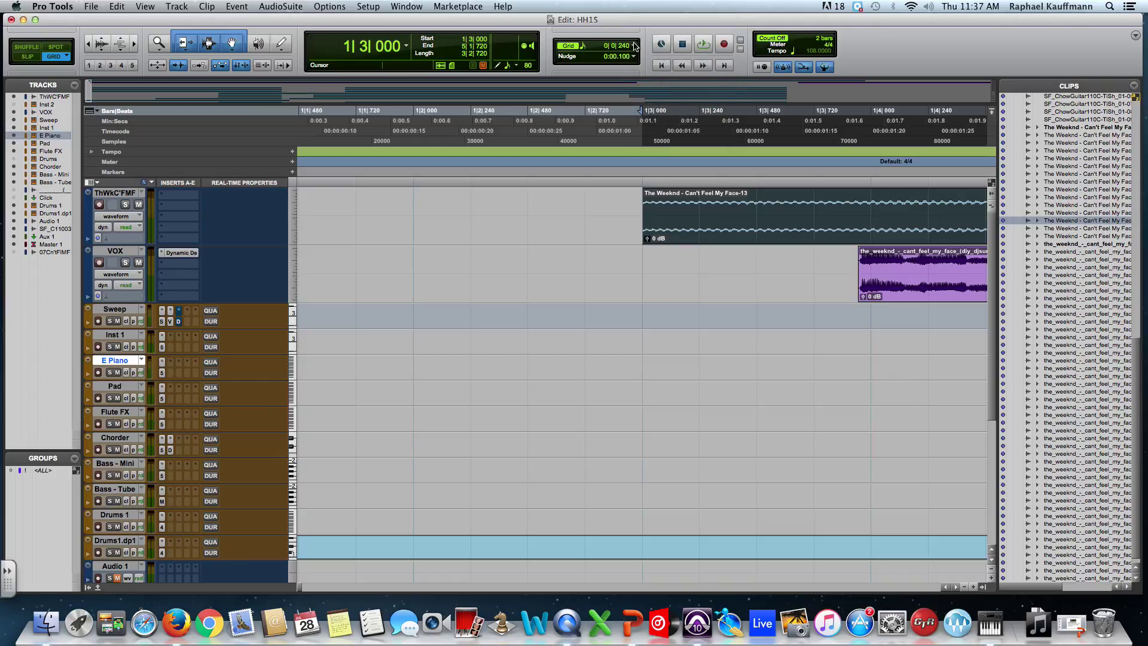
left_click(634, 46)
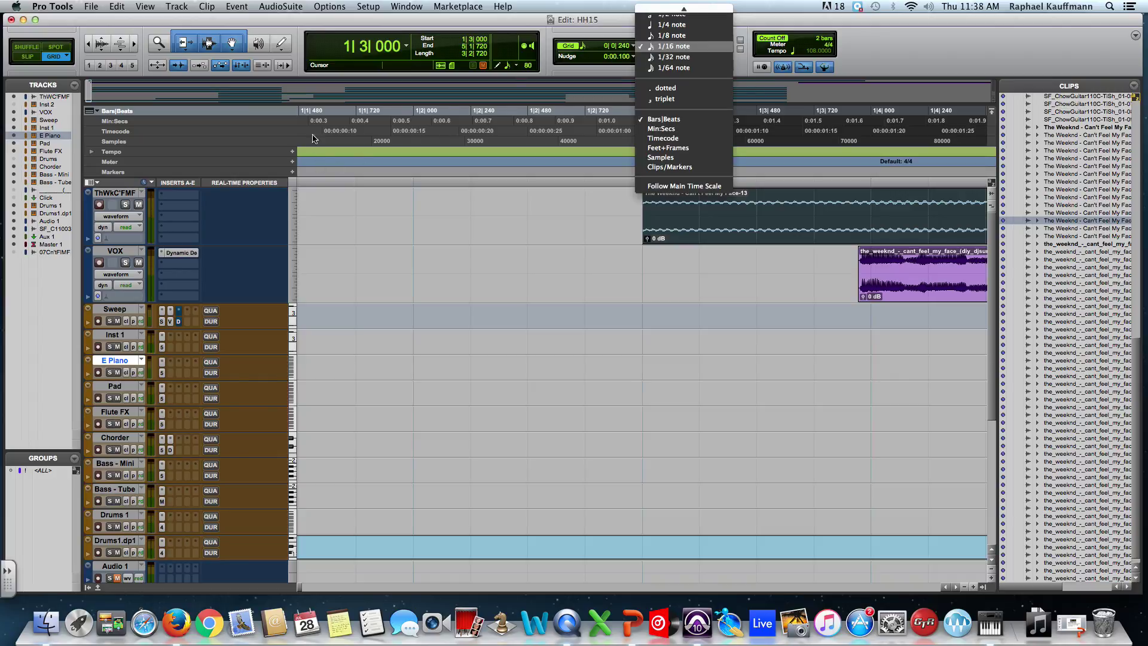
left_click(428, 258)
left_click(633, 56)
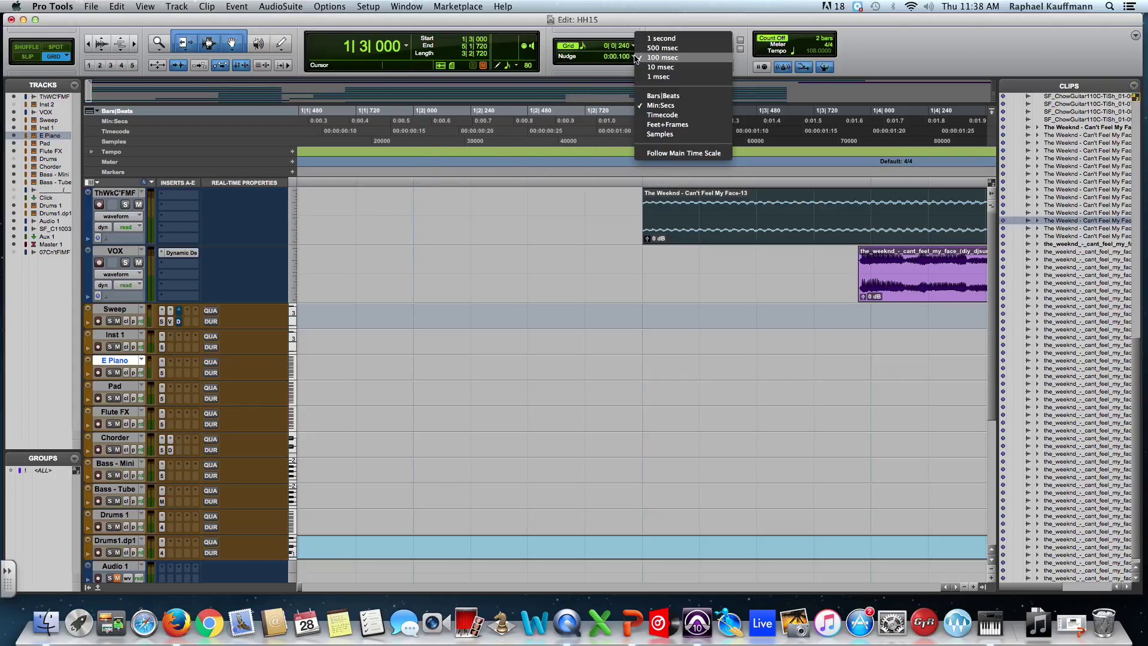
left_click(661, 96)
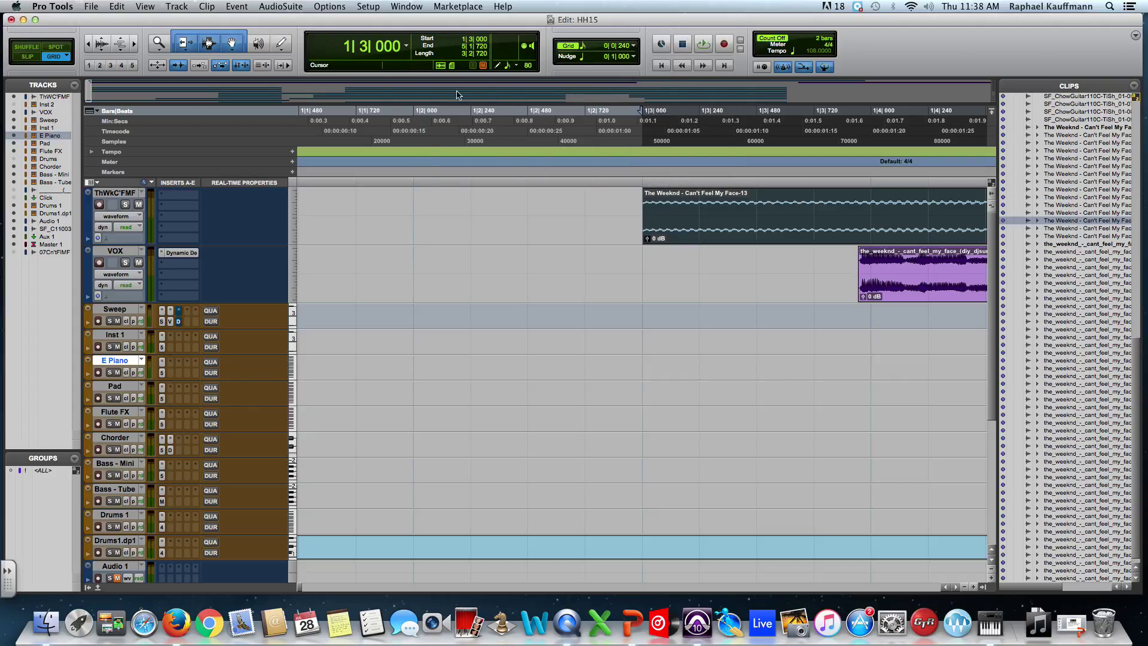